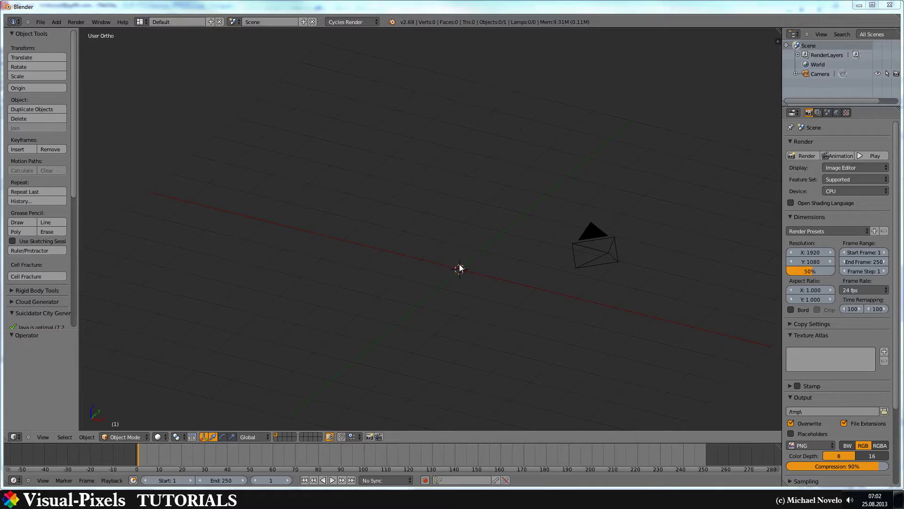
Step: Add a Bezier circle rotated 90° on X, scaled to 0.121, and moved to Y -2.193
key("shift+a")
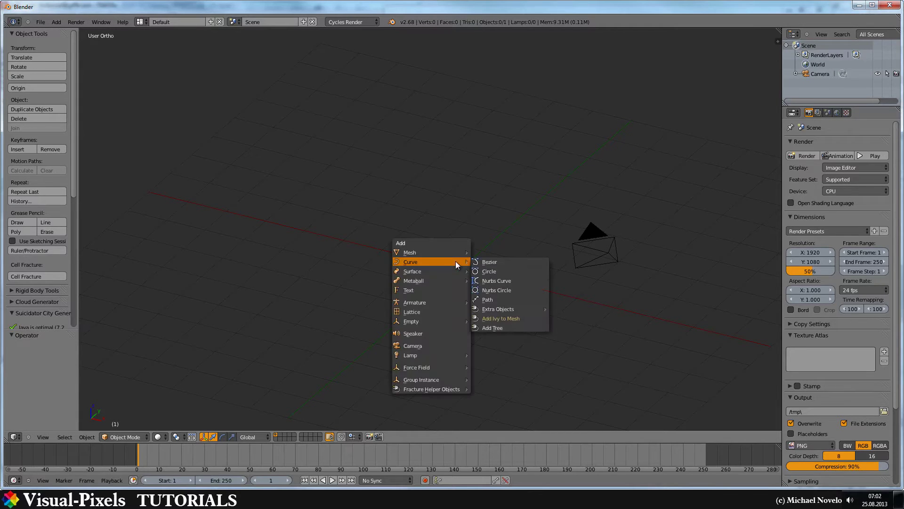
left_click(489, 271)
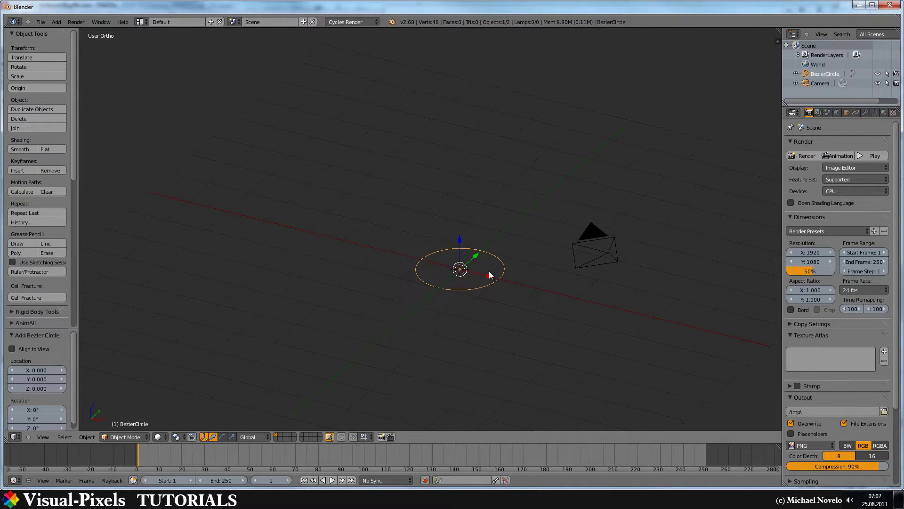
type("rx90")
key("Return")
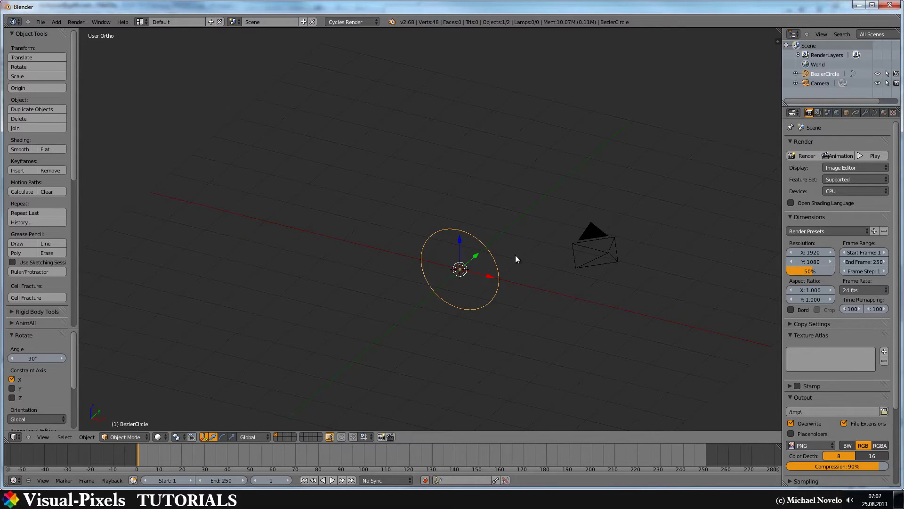
key("s")
left_click(469, 269)
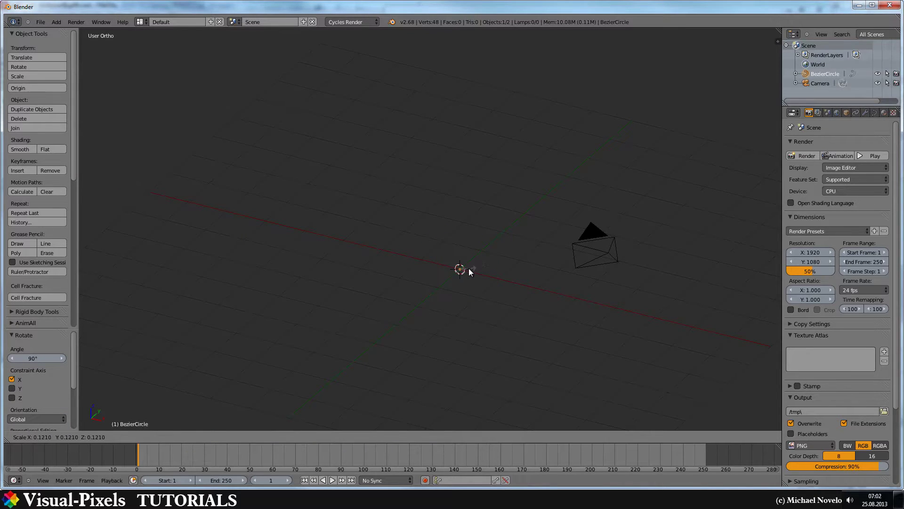
key("g")
key("y")
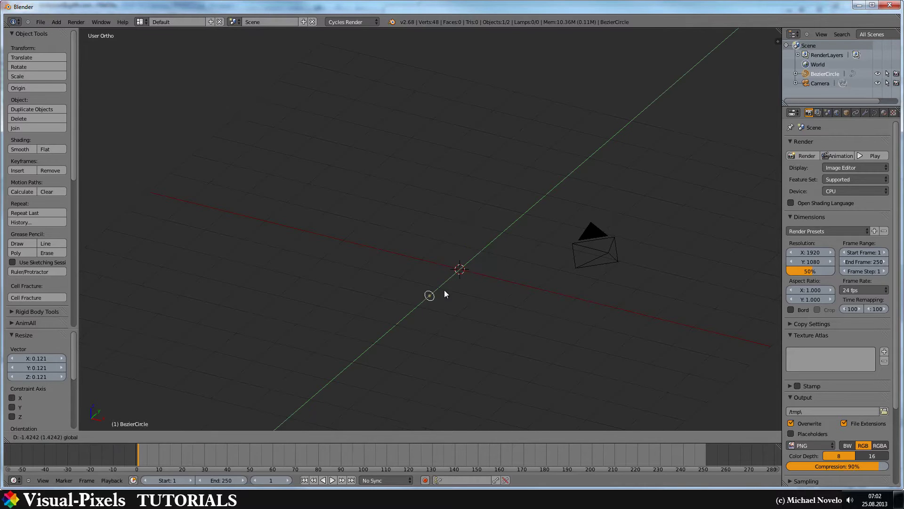
left_click(433, 302)
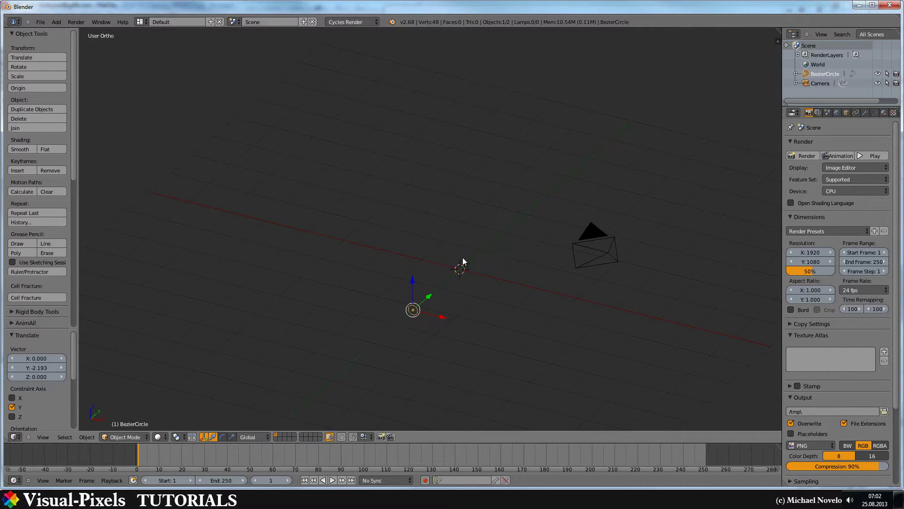
Step: Add a Bezier curve rotated 90° around Z and enter Edit Mode
key("shift+a")
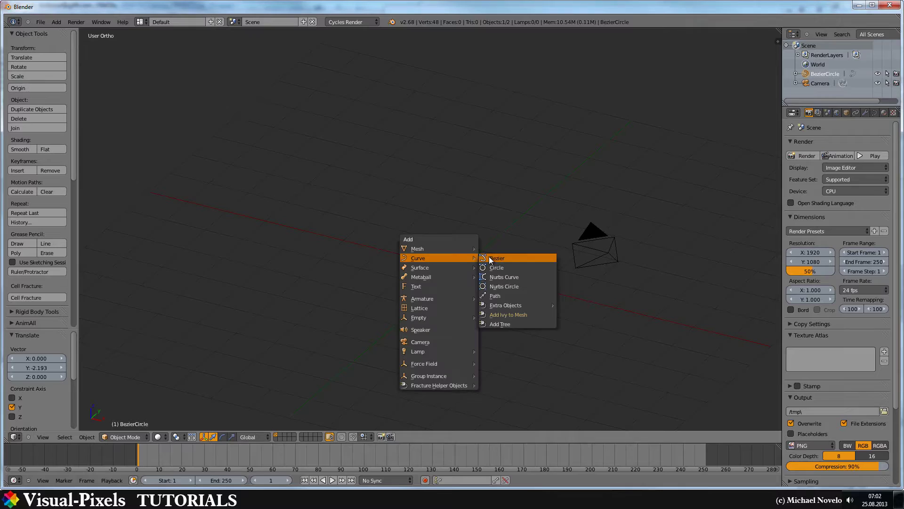
left_click(489, 259)
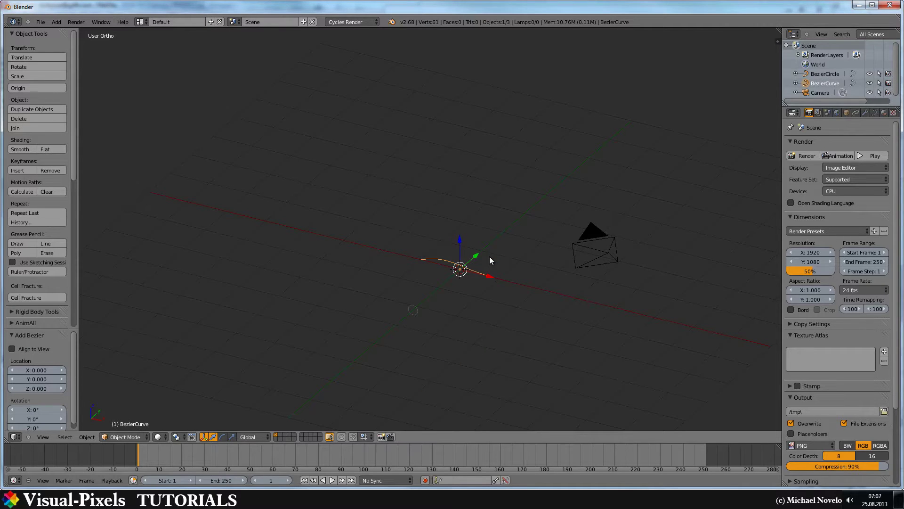
type("rz90")
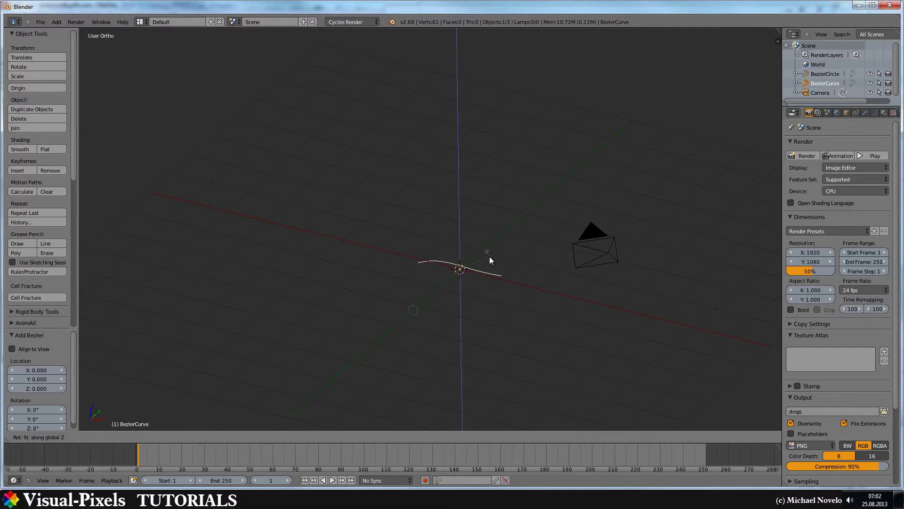
key("Return")
key("Tab")
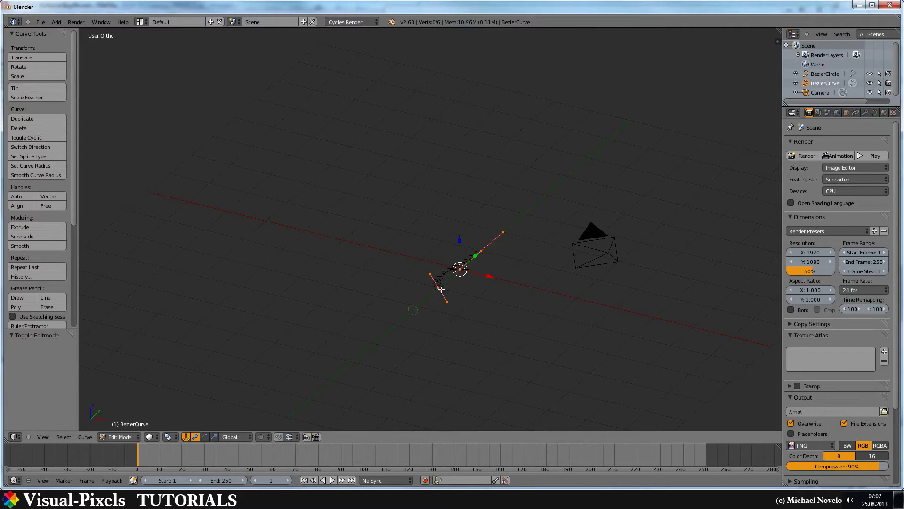
Step: In top view, rotate one end point's handles so they line up vertically
right_click(439, 287)
key("KP_7")
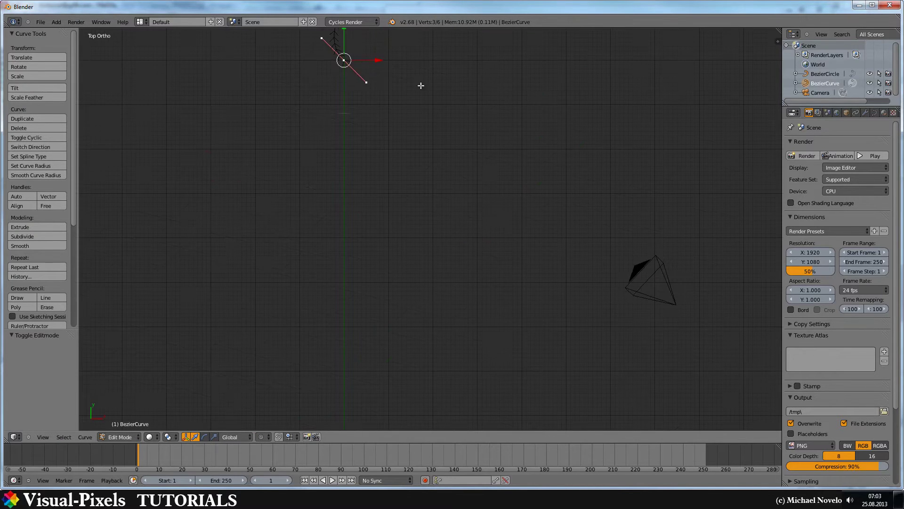
middle_click_drag(421, 87, 431, 196, "shift")
key("r")
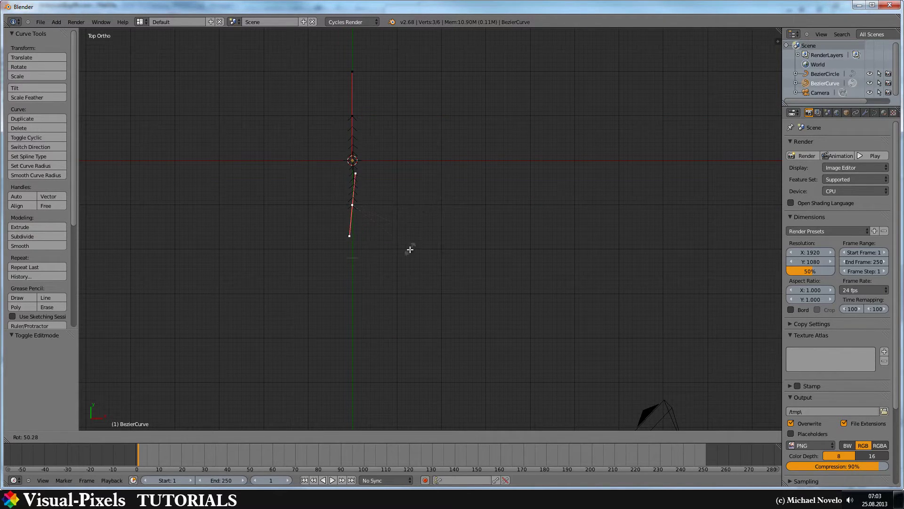
left_click(415, 242)
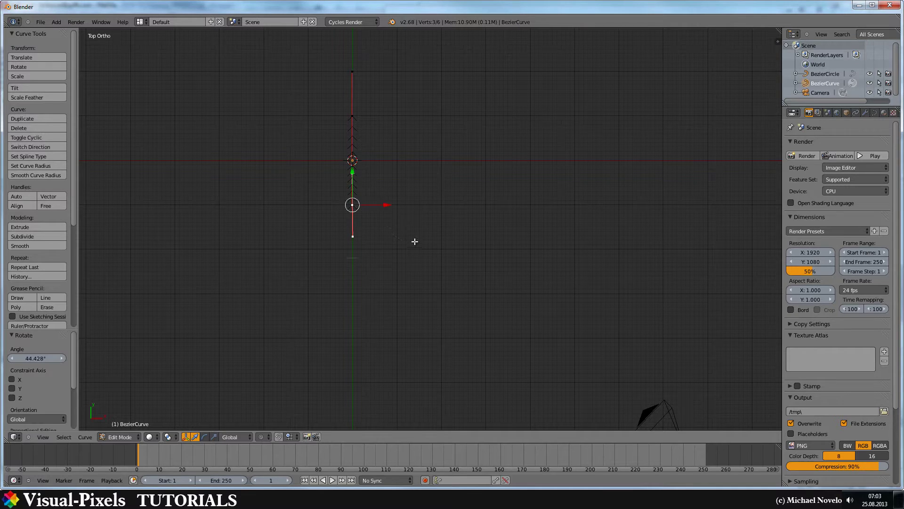
Step: Move the curve's other end point along Y to 3.33, stretching it into a straight line
right_click(353, 115)
middle_click_drag(405, 114, 403, 247, "shift")
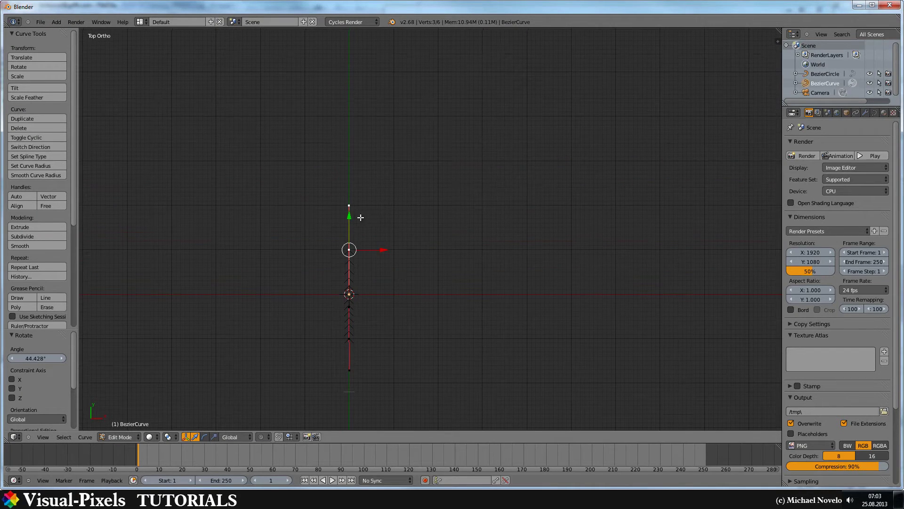
key("g")
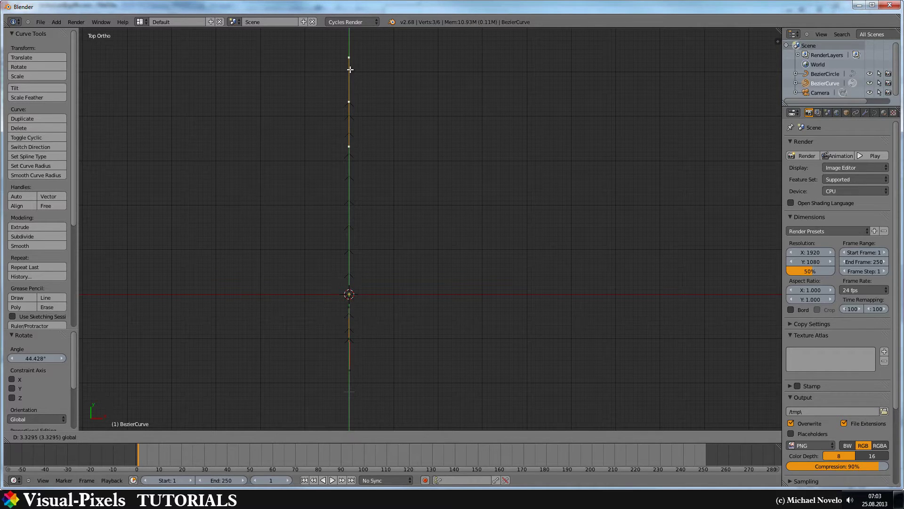
left_click(349, 69)
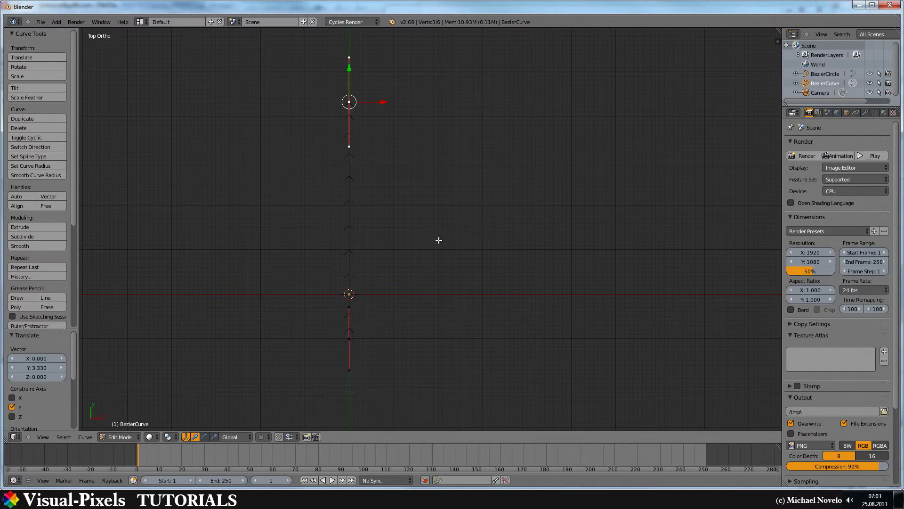
middle_click_drag(437, 240, 363, 165)
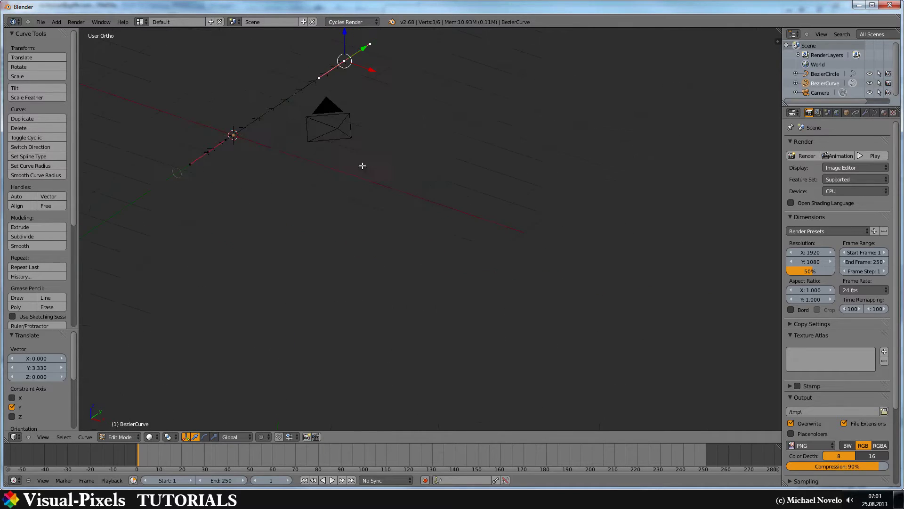
middle_click_drag(423, 238, 450, 242)
Step: Set the curve's Geometry Bevel Object to BezierCircle, then select the circle
key("Tab")
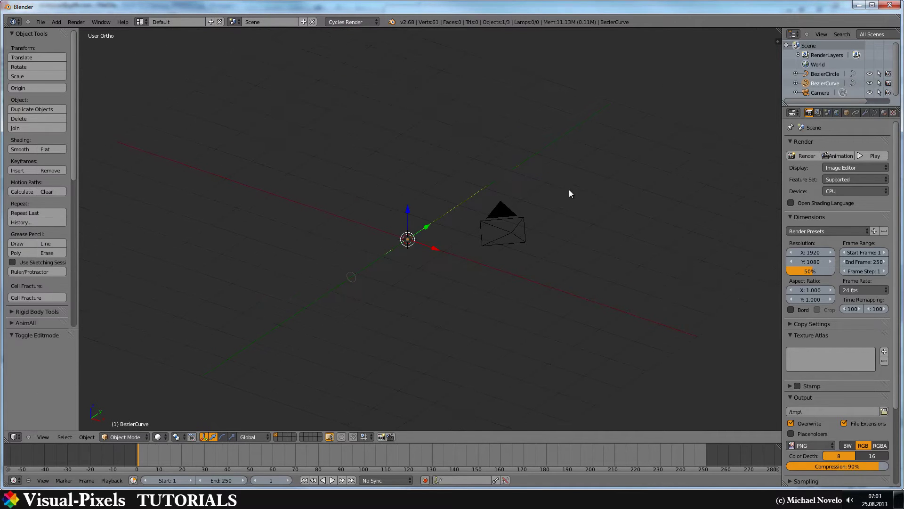
left_click(874, 112)
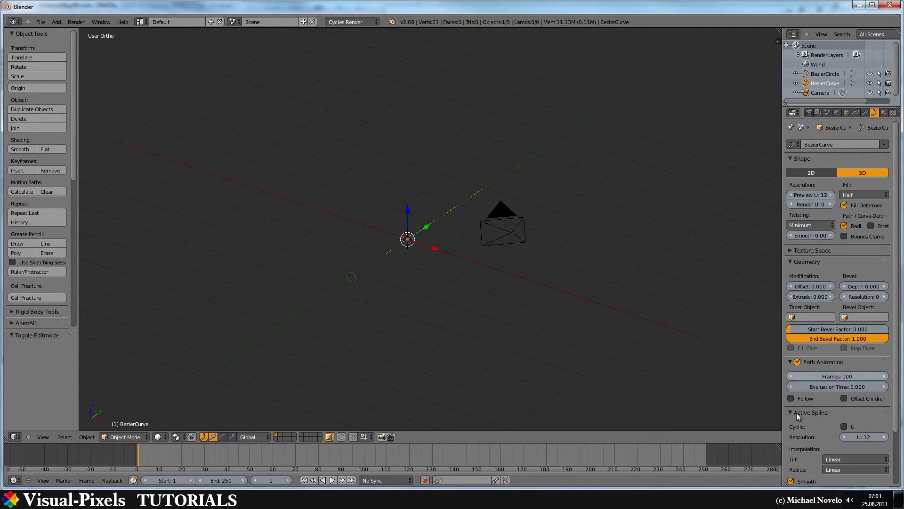
left_click(846, 317)
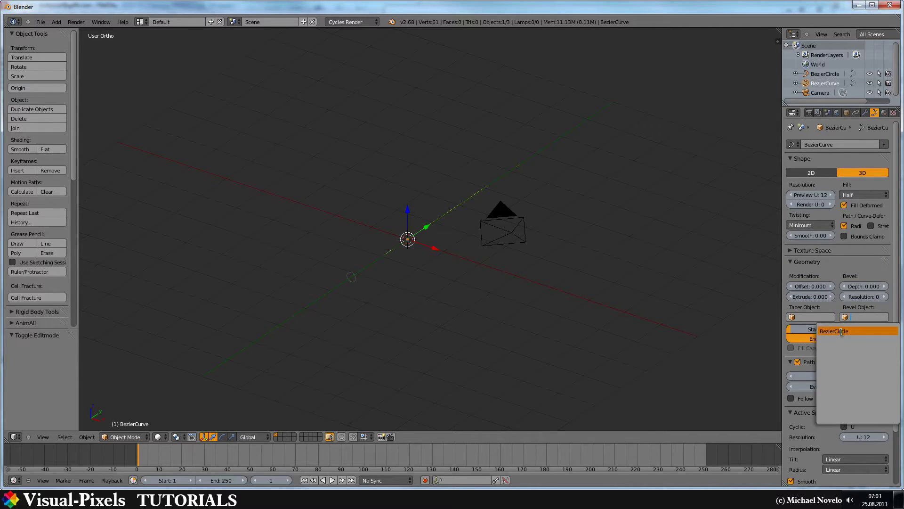
left_click(841, 332)
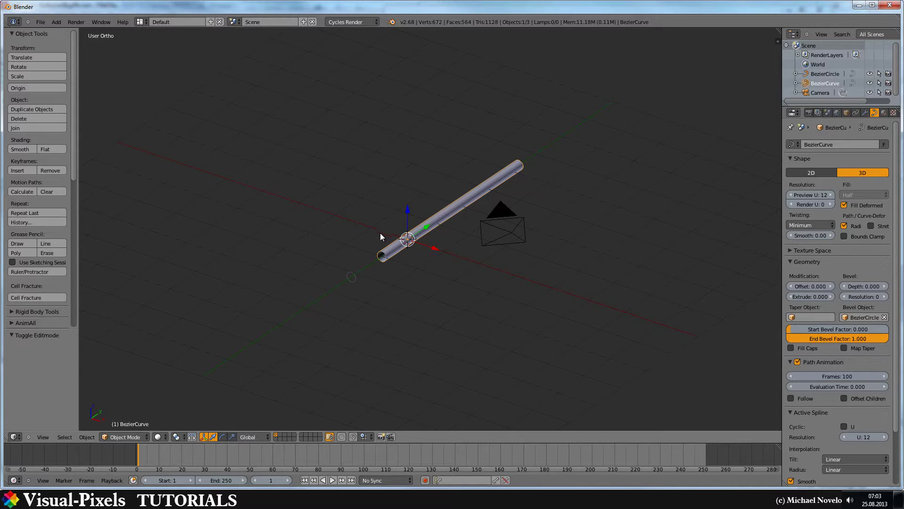
right_click(349, 274)
scroll(349, 286, "up", 5)
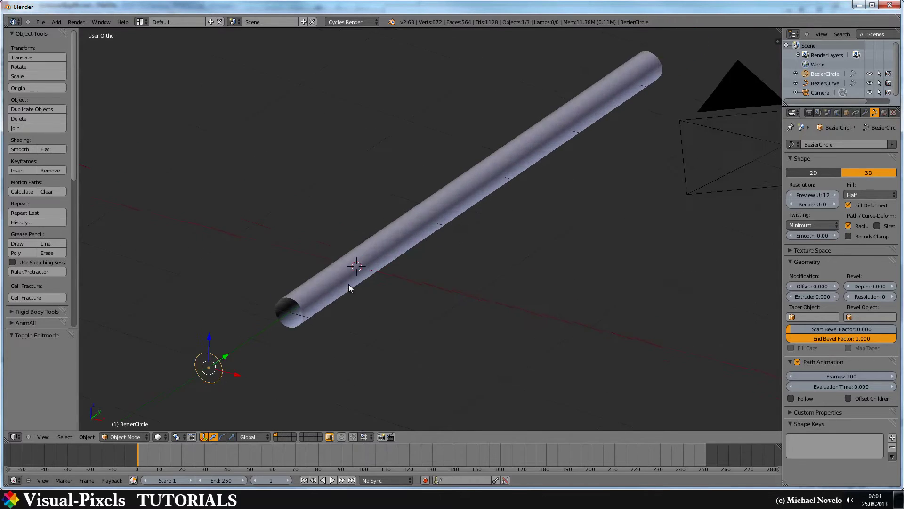
Step: In front view, duplicate the circle three times, placing copies right, left and upper left
key("KP_1")
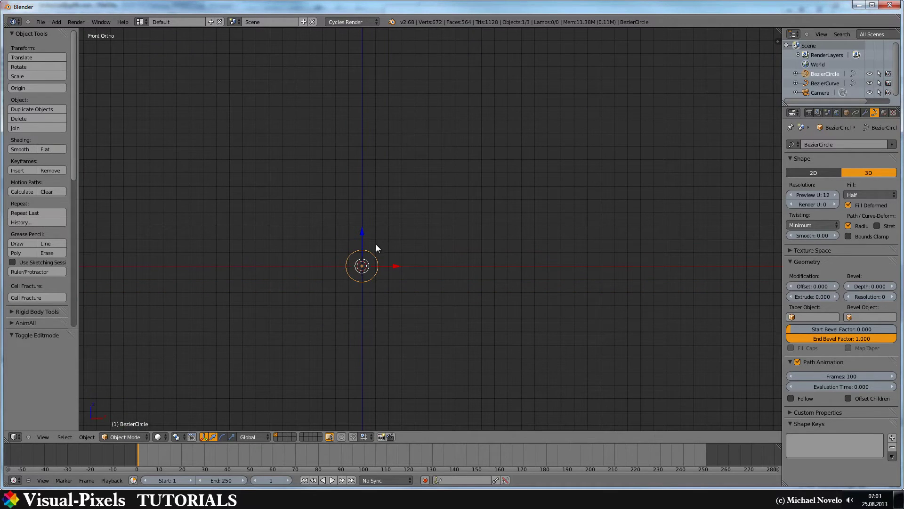
key("Tab")
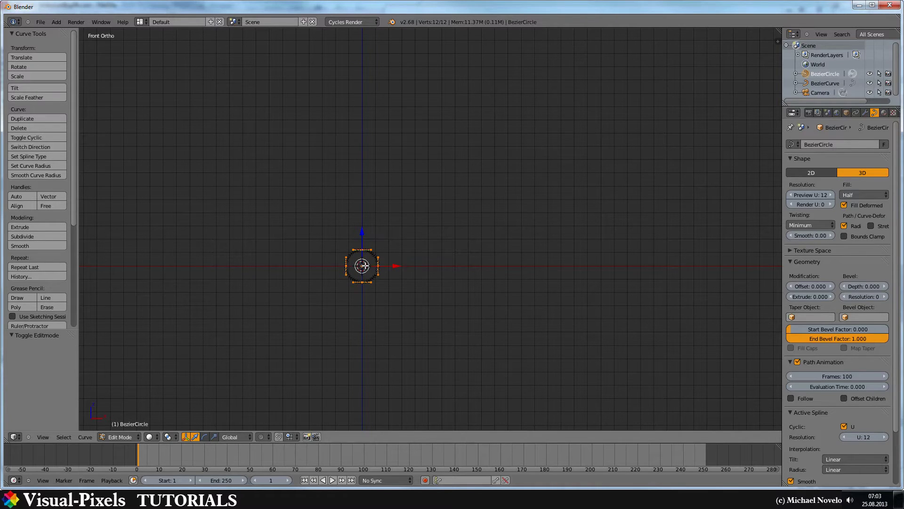
key("shift+d")
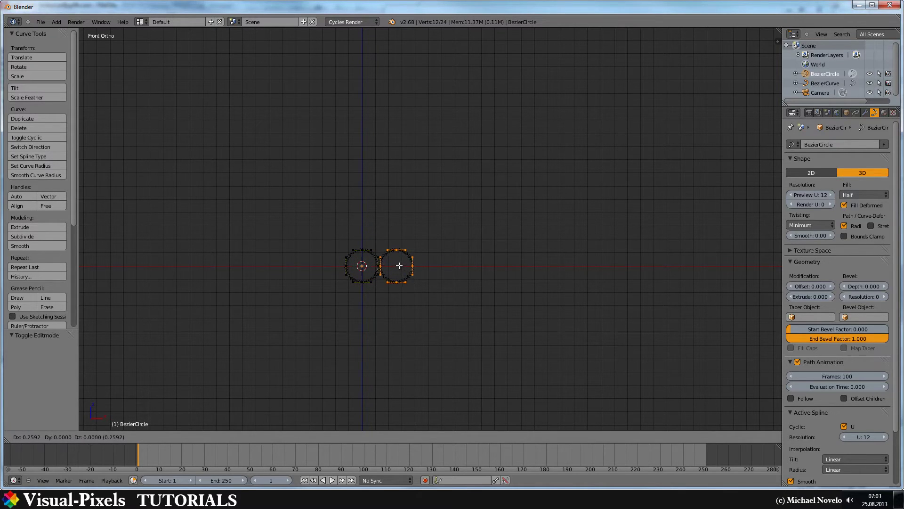
left_click(399, 265)
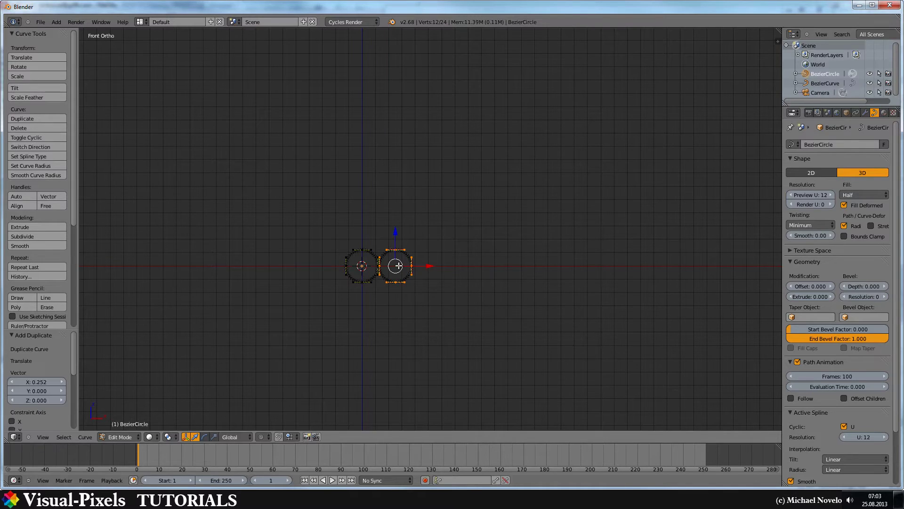
key("shift+d")
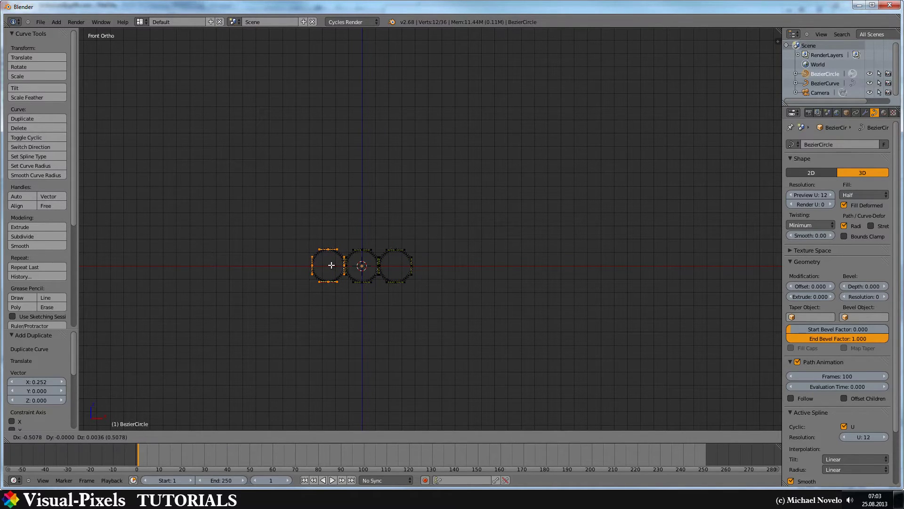
left_click(328, 266)
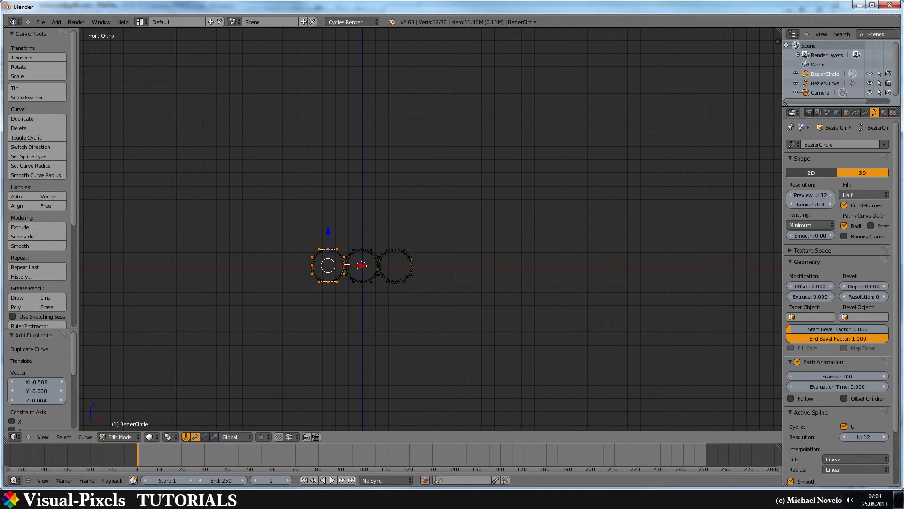
key("shift+d")
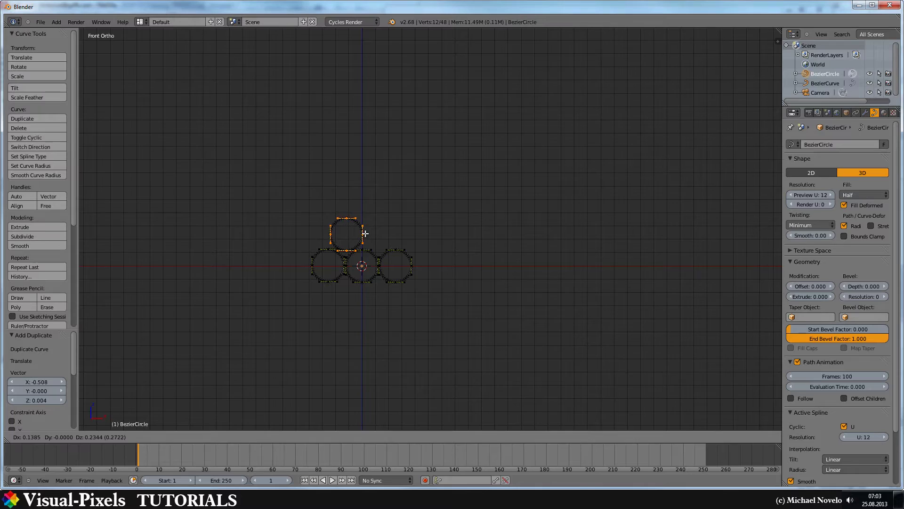
left_click(364, 233)
Step: Add three more circle copies at upper right, lower right and lower left, then leave Edit Mode
key("shift+d")
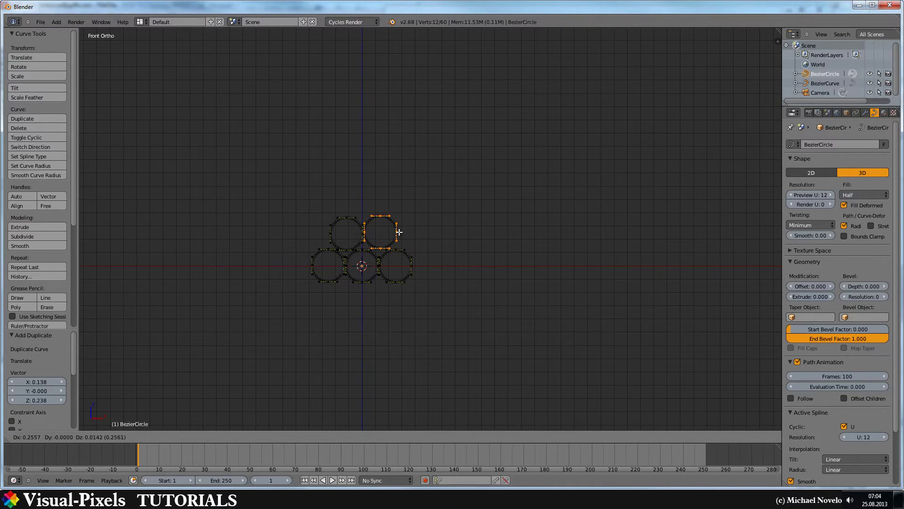
left_click(399, 231)
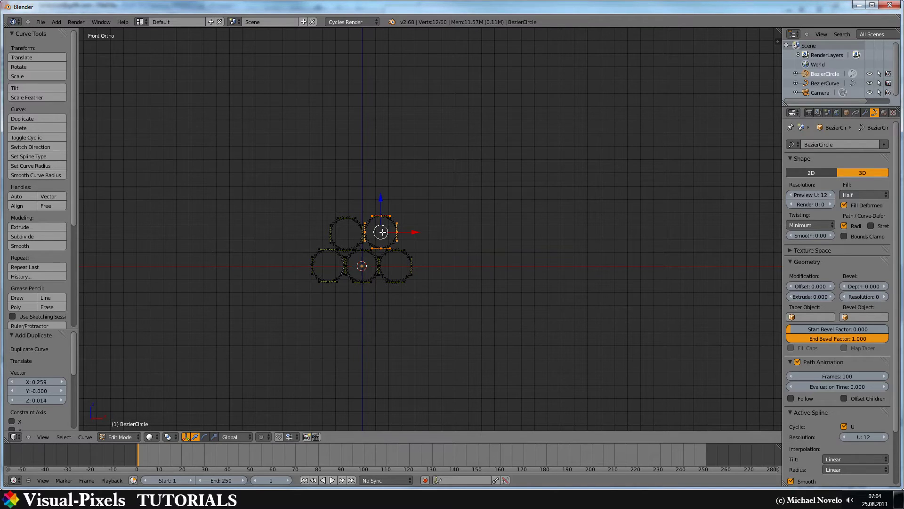
key("shift+d")
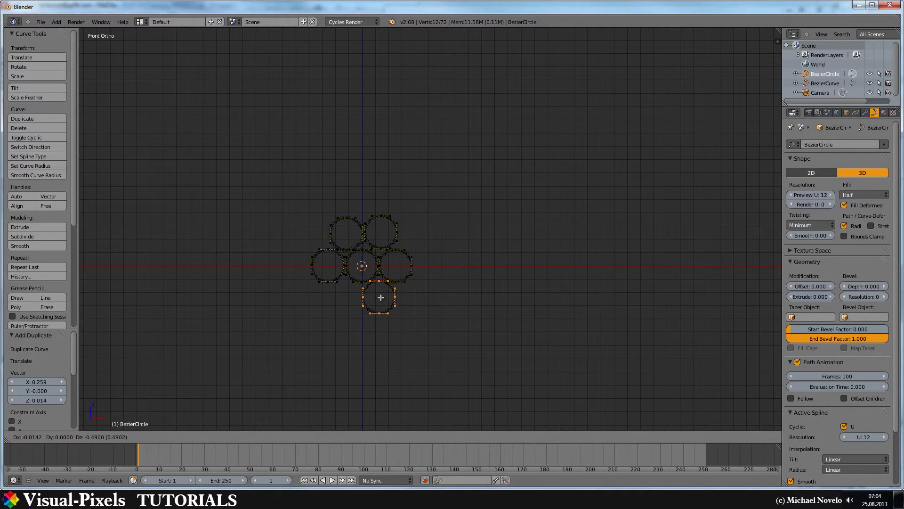
left_click(380, 297)
key("shift+d")
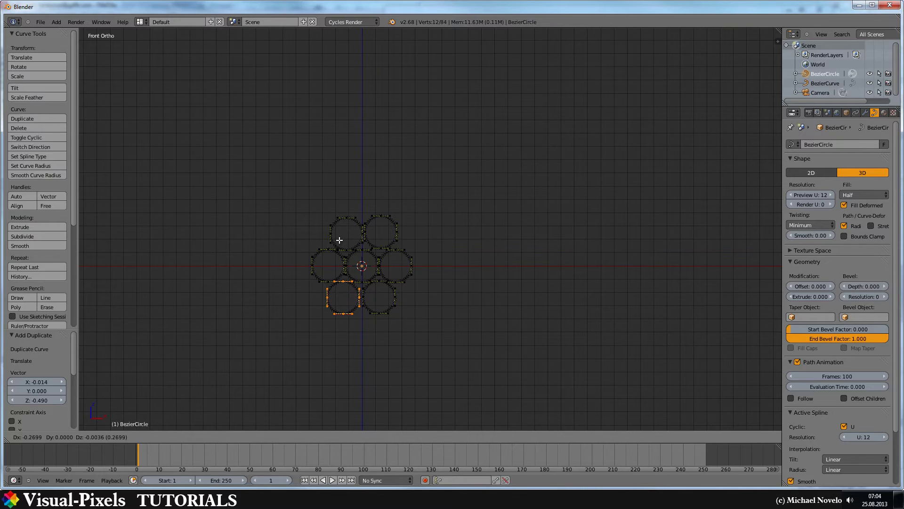
left_click(339, 241)
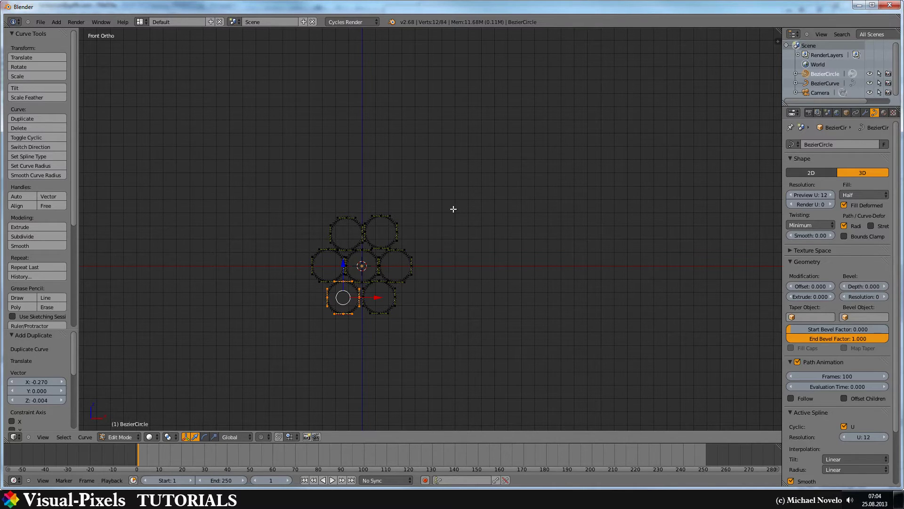
key("Tab")
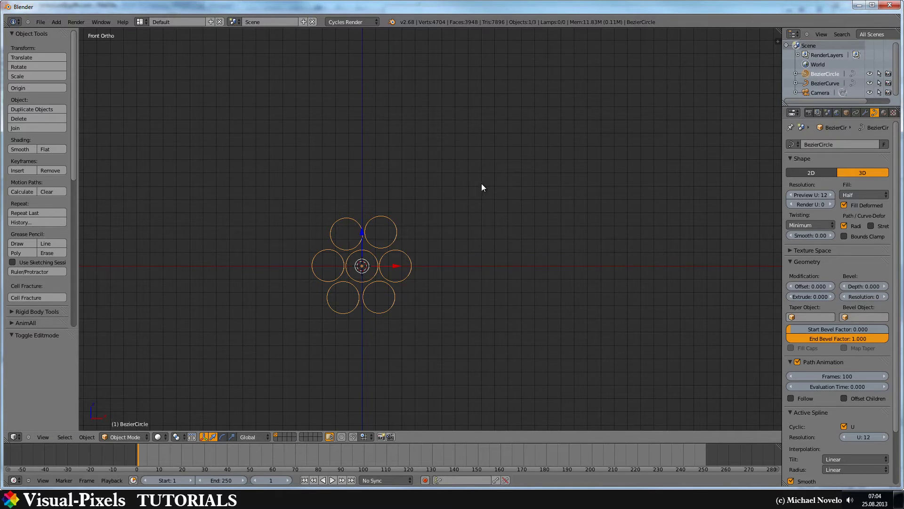
Step: In front view, move the upper-right and upper-left circles inward against the centre strand
middle_click_drag(482, 183, 452, 206)
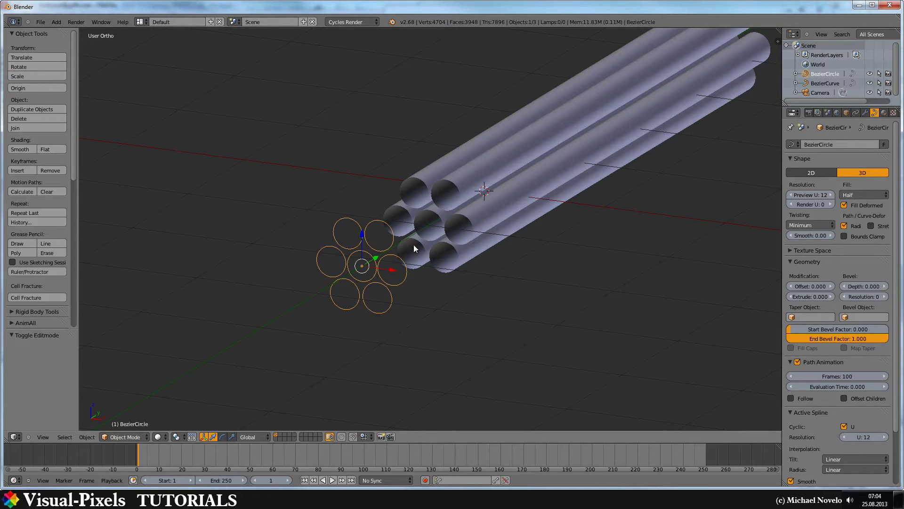
key("KP_1")
scroll(452, 219, "up", 2)
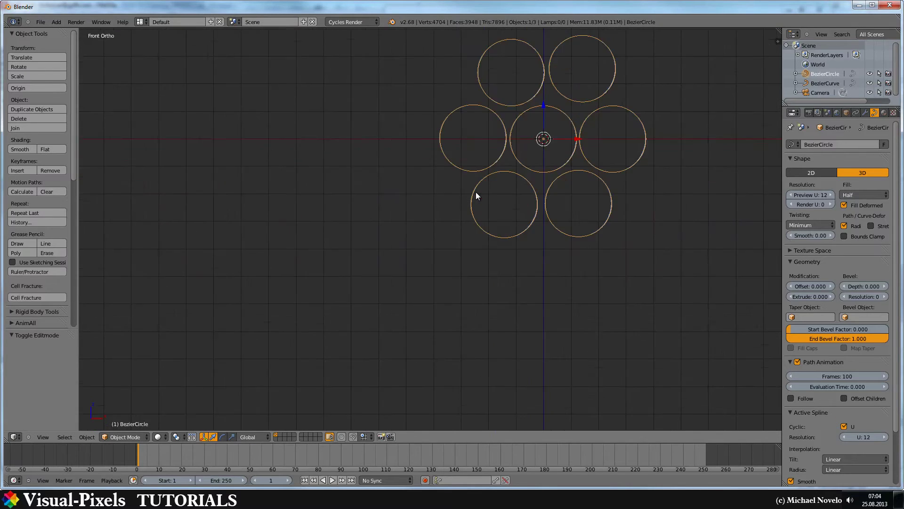
scroll(475, 191, "up", 1)
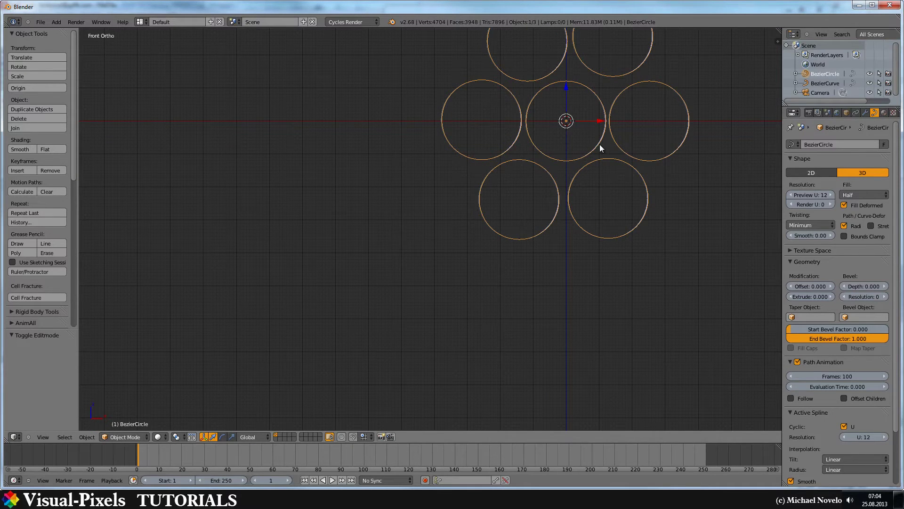
mouse_move(600, 148)
middle_mouse_down("shift")
mouse_move(513, 233)
mouse_move(487, 226)
middle_mouse_up("shift")
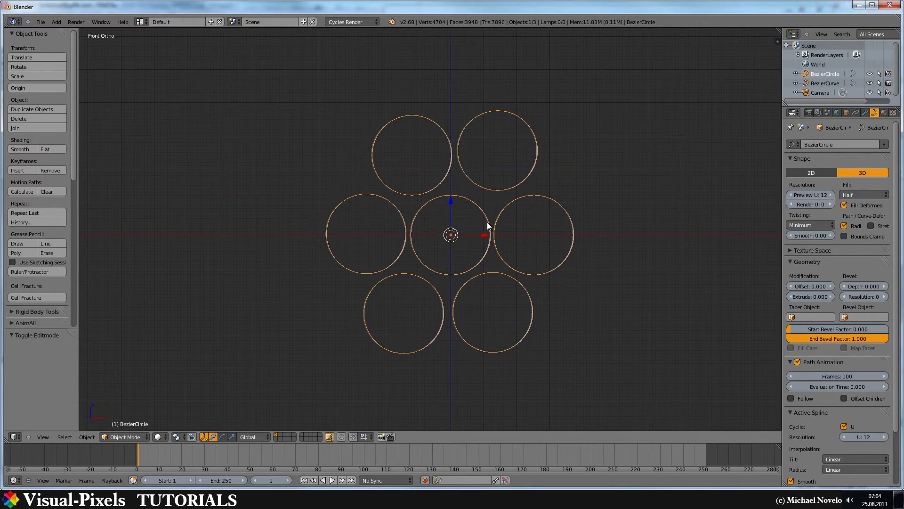
key("Tab")
right_click(488, 188)
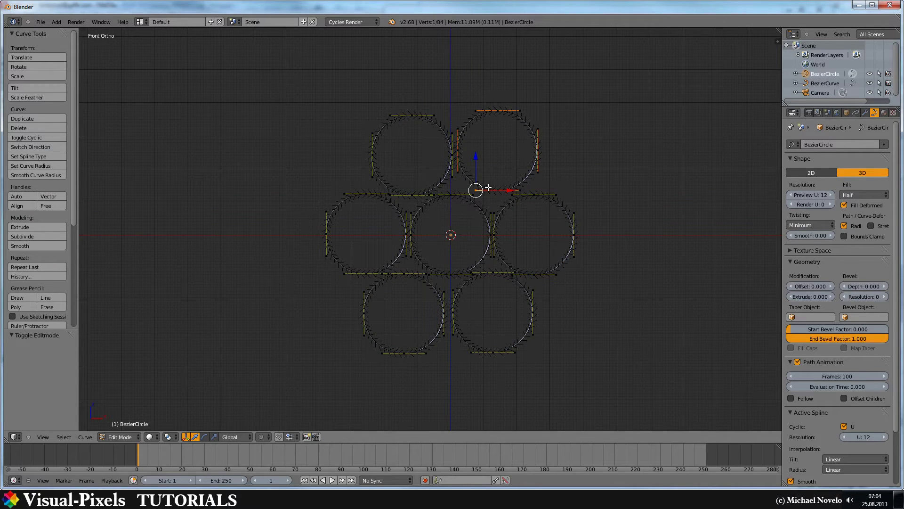
key("l")
key("g")
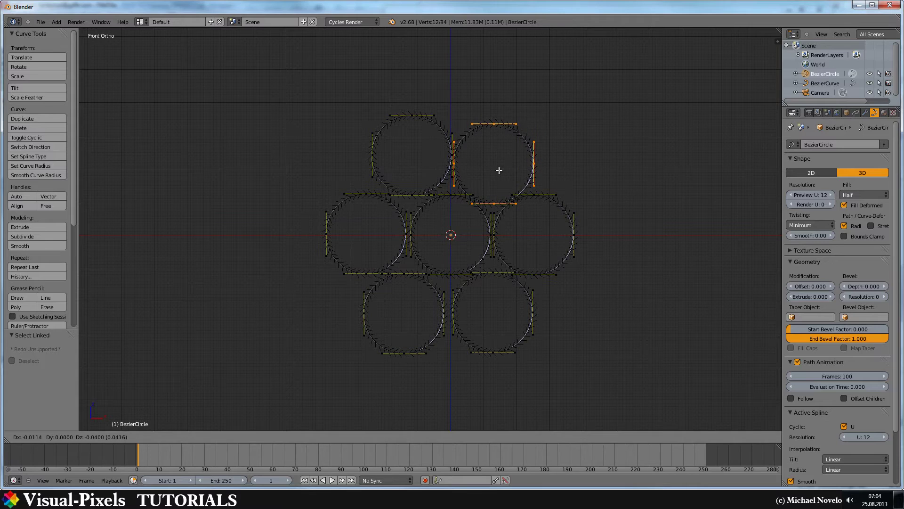
left_click(499, 171)
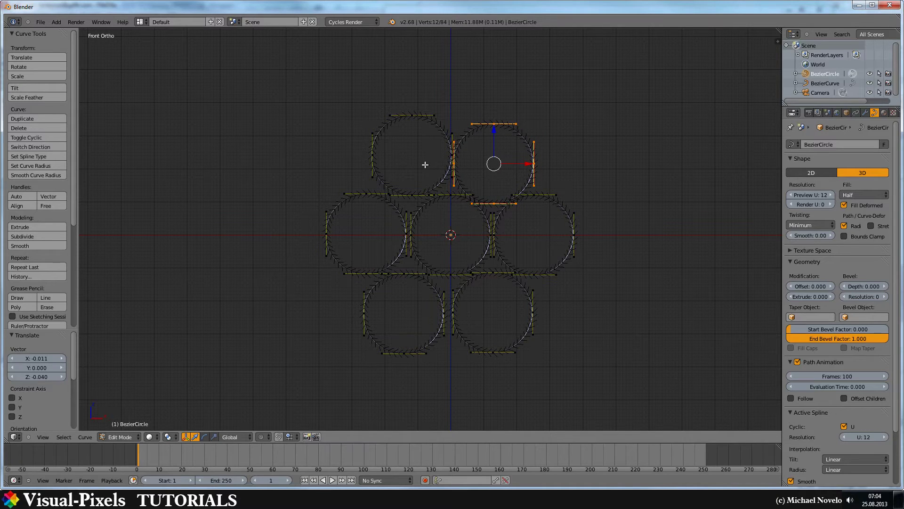
right_click(414, 191)
key("l")
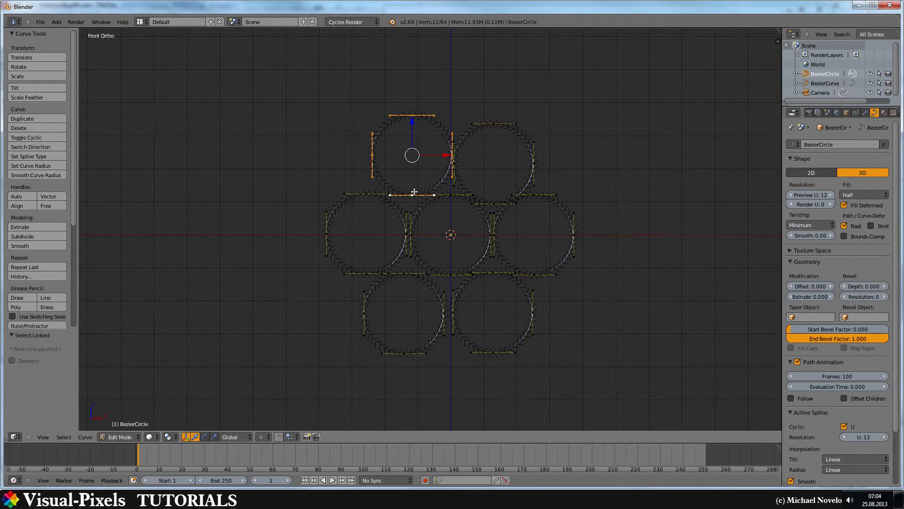
key("g")
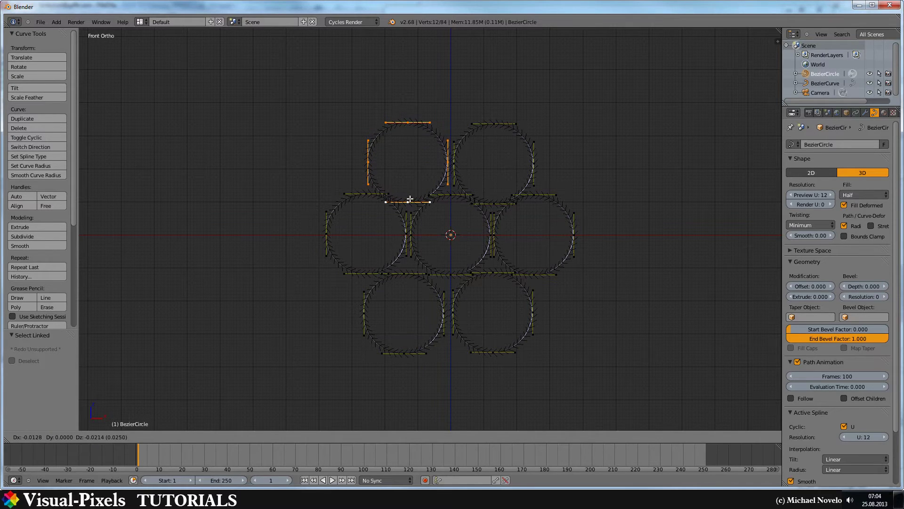
left_click(411, 200)
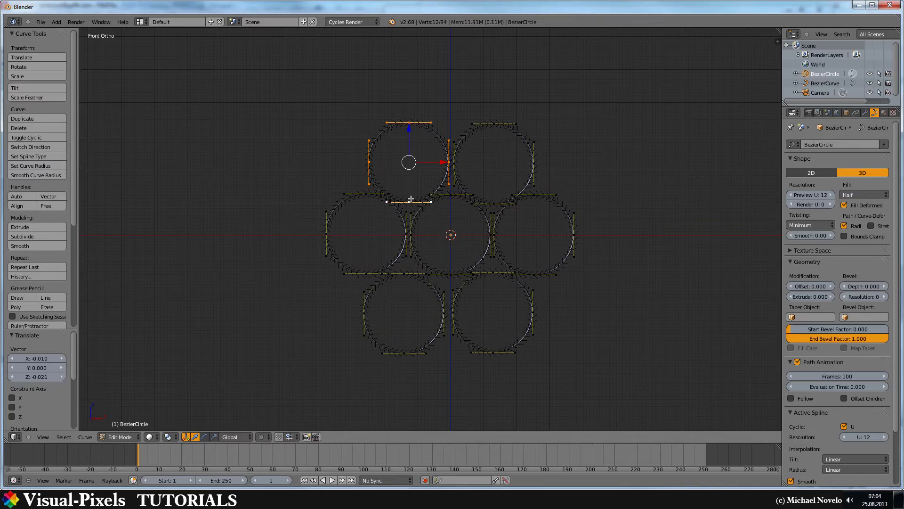
Step: Move the lower-left and lower-right circles inward, then leave Edit Mode
right_click(406, 273)
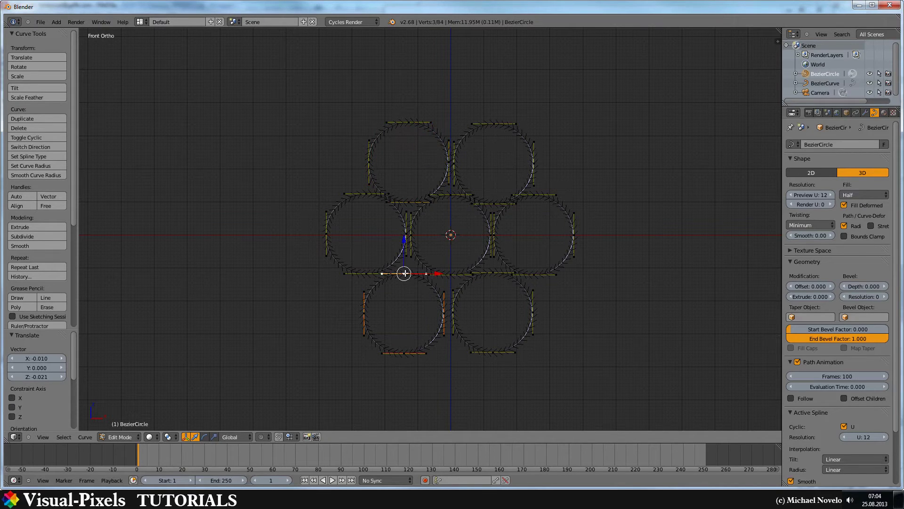
key("l")
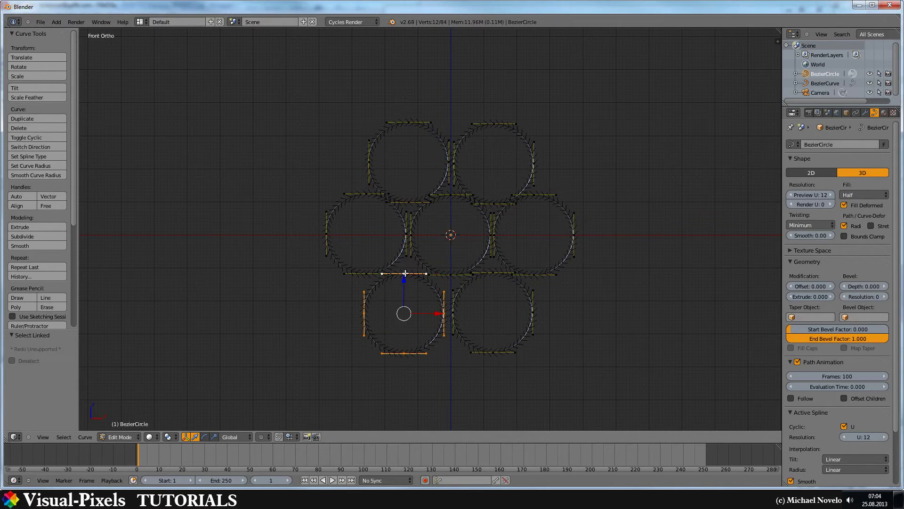
key("g")
left_click(407, 268)
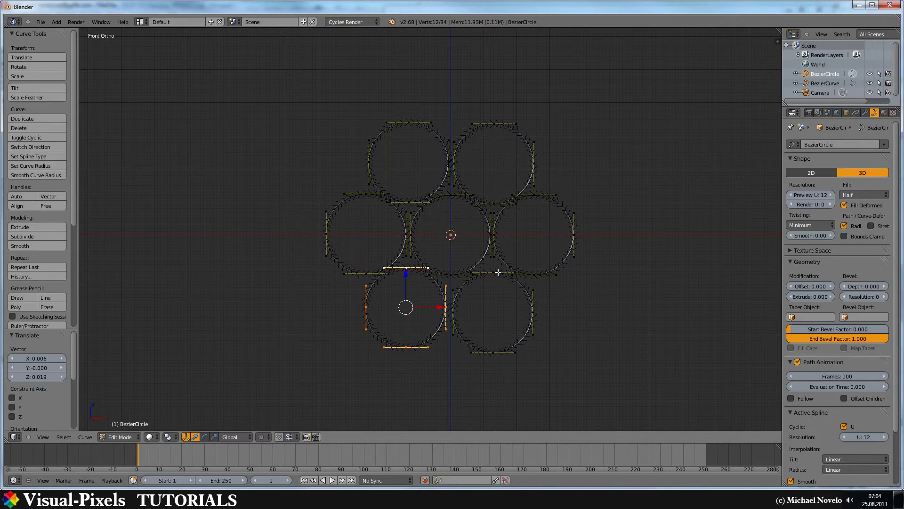
right_click(497, 272)
key("l")
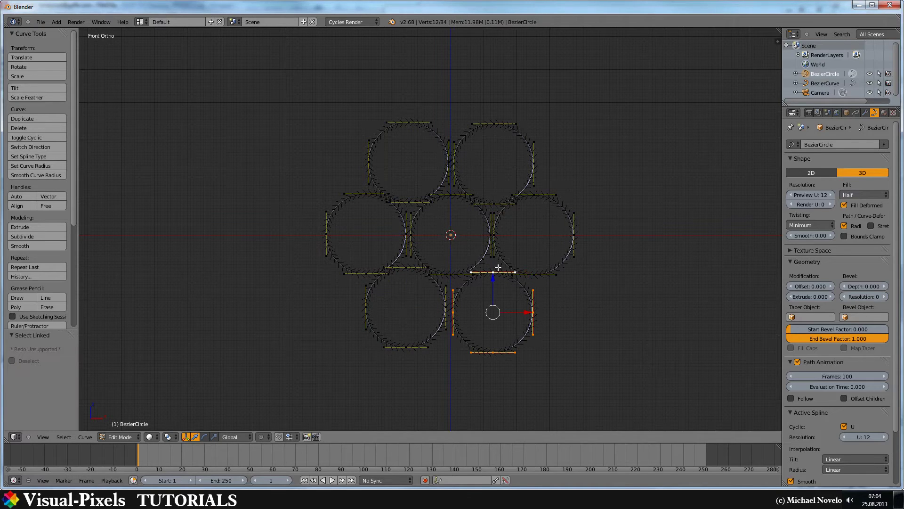
key("g")
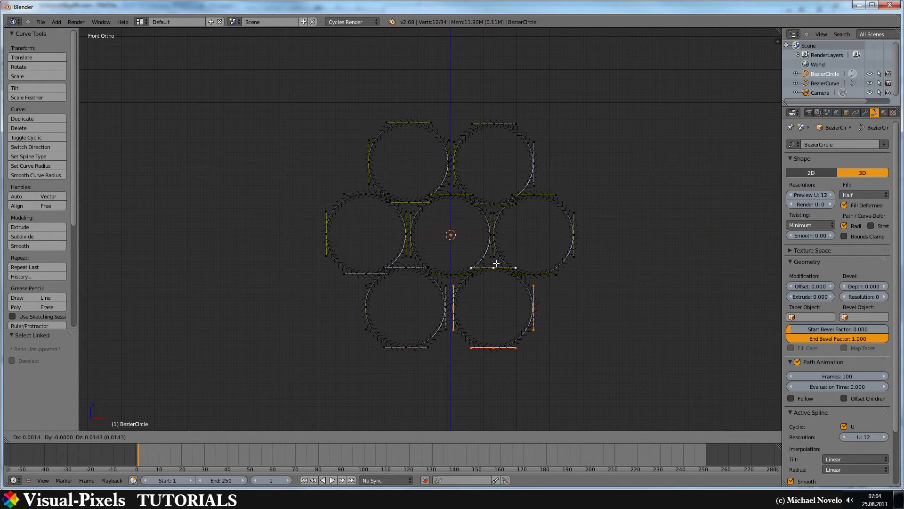
left_click(494, 268)
key("Tab")
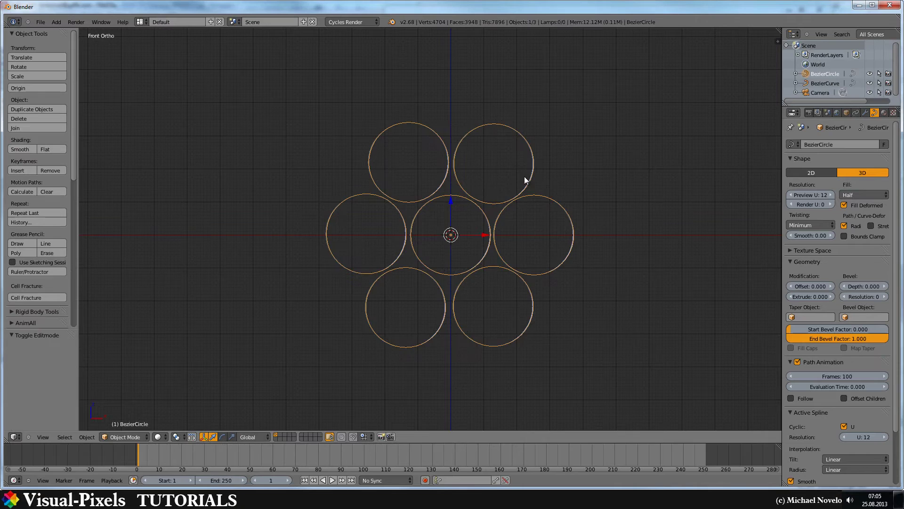
mouse_move(524, 176)
middle_mouse_down()
mouse_move(510, 219)
mouse_move(469, 218)
mouse_move(510, 152)
middle_mouse_up()
scroll(488, 201, "down", 3)
scroll(486, 199, "down", 2)
middle_click_drag(481, 200, 460, 204)
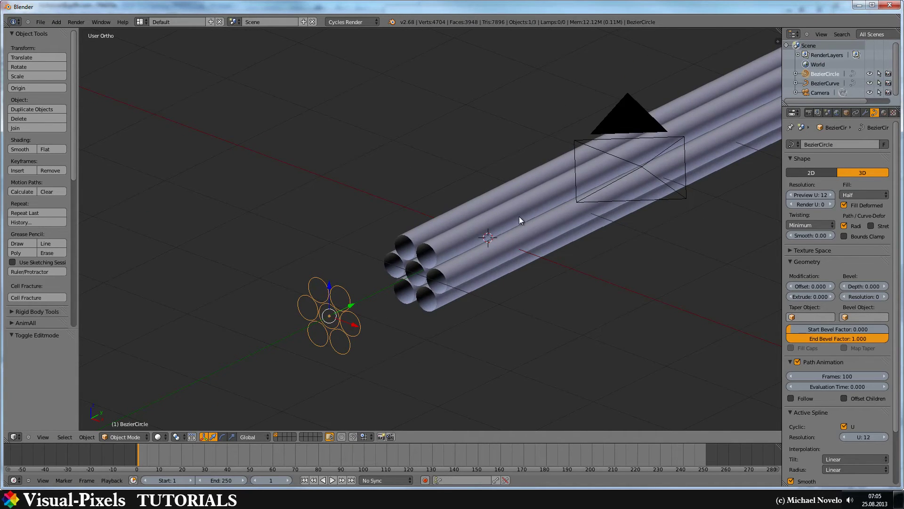
scroll(521, 219, "down", 2)
middle_click_drag(521, 195, 352, 255)
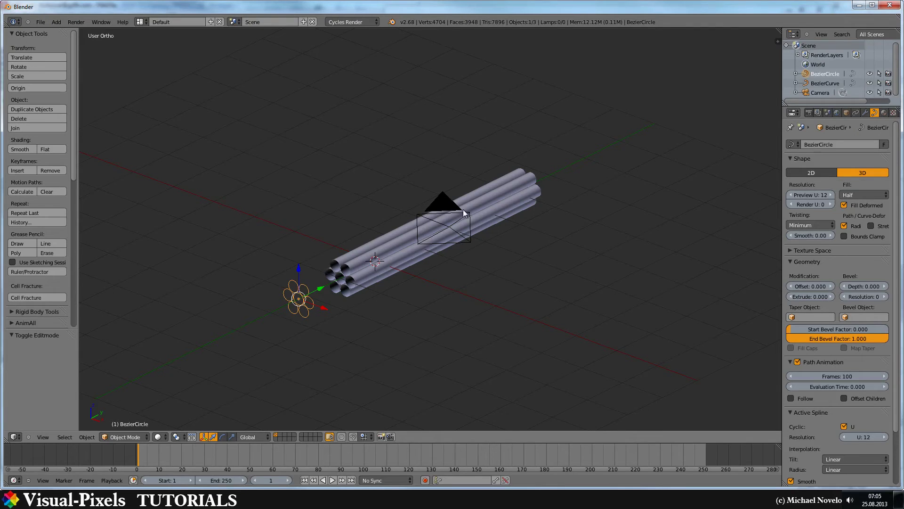
middle_click_drag(341, 279, 348, 268)
Step: Tilt the BezierCurve's near end point about 264° so the seven strands twist like rope
right_click(348, 267)
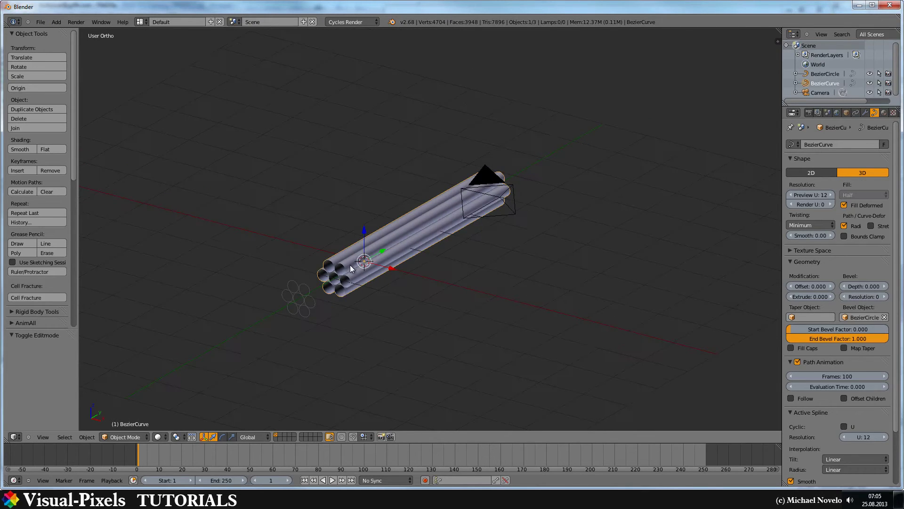
key("Tab")
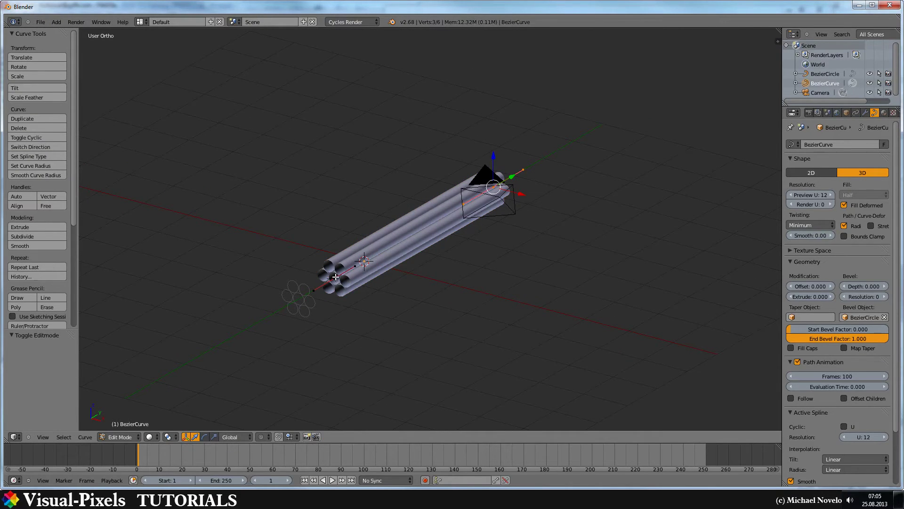
right_click(335, 277)
scroll(335, 284, "up", 4)
scroll(336, 284, "up", 1)
middle_click_drag(317, 262, 424, 204, "shift")
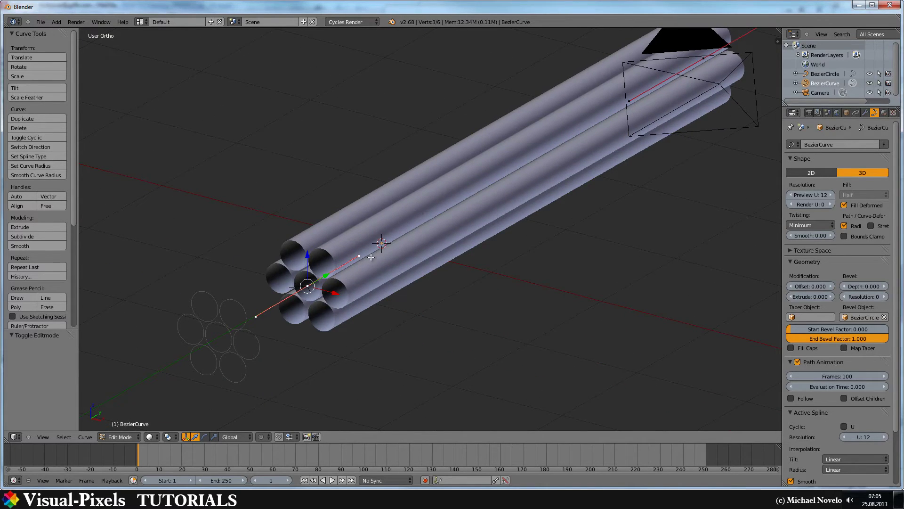
key("ctrl+t")
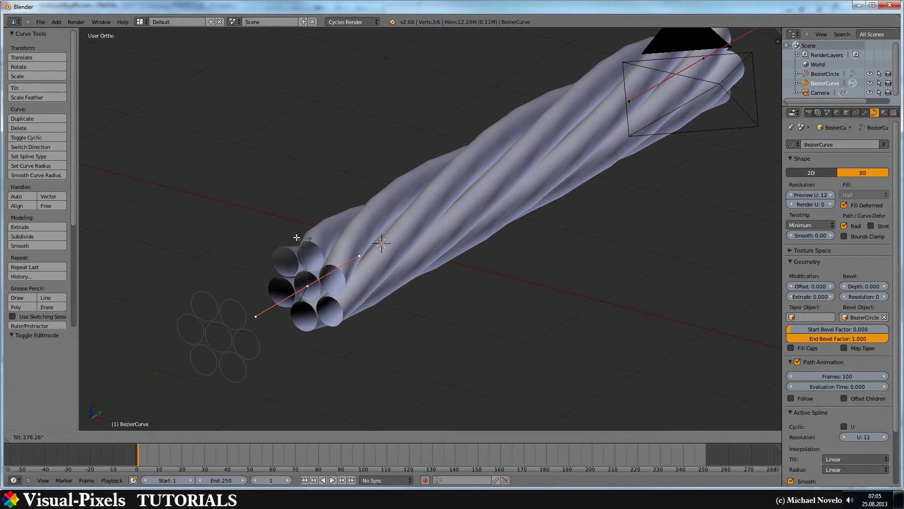
left_click(299, 236)
middle_click_drag(514, 275, 474, 259)
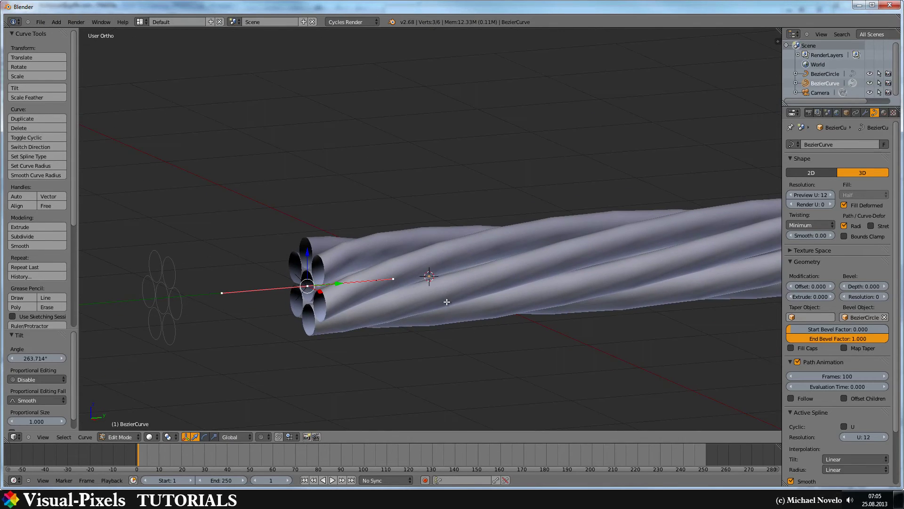
scroll(445, 303, "down", 3)
middle_click_drag(553, 251, 420, 254)
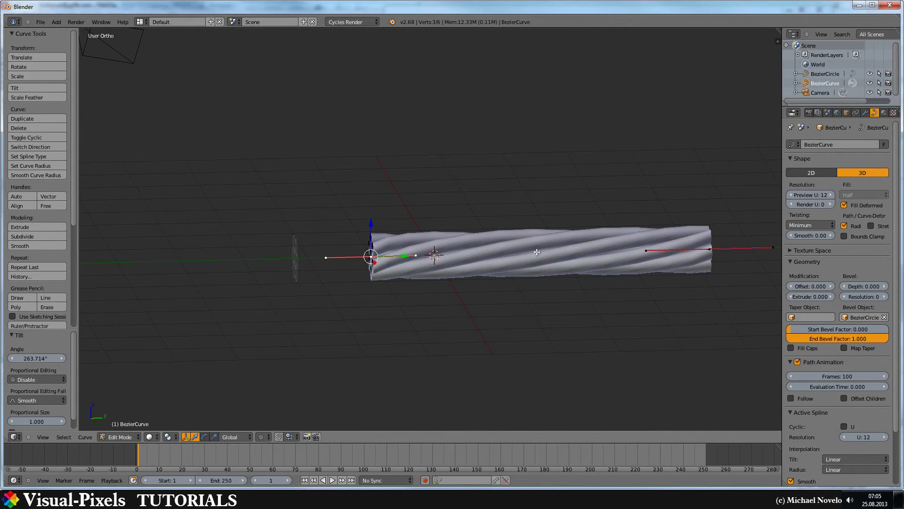
middle_click_drag(536, 252, 456, 253, "shift")
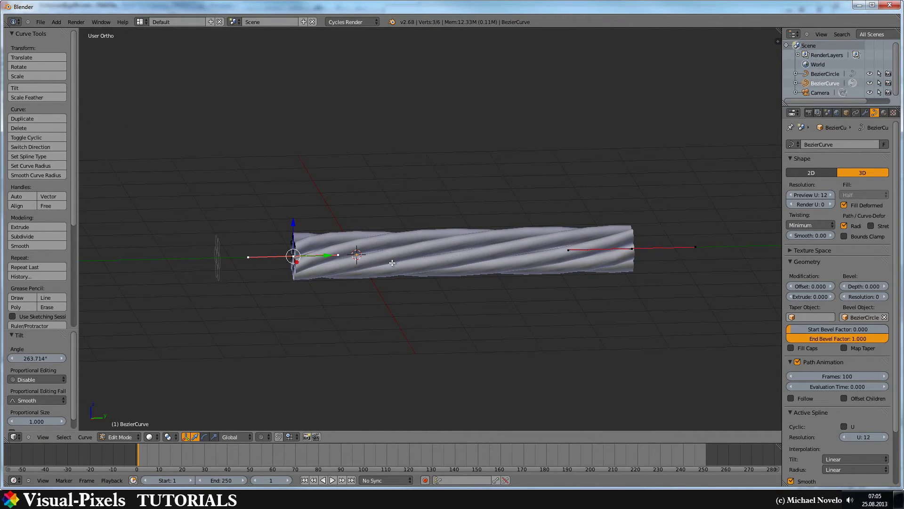
Step: Select the cable's far end point, starting a tilt but cancelling it
right_click(627, 254)
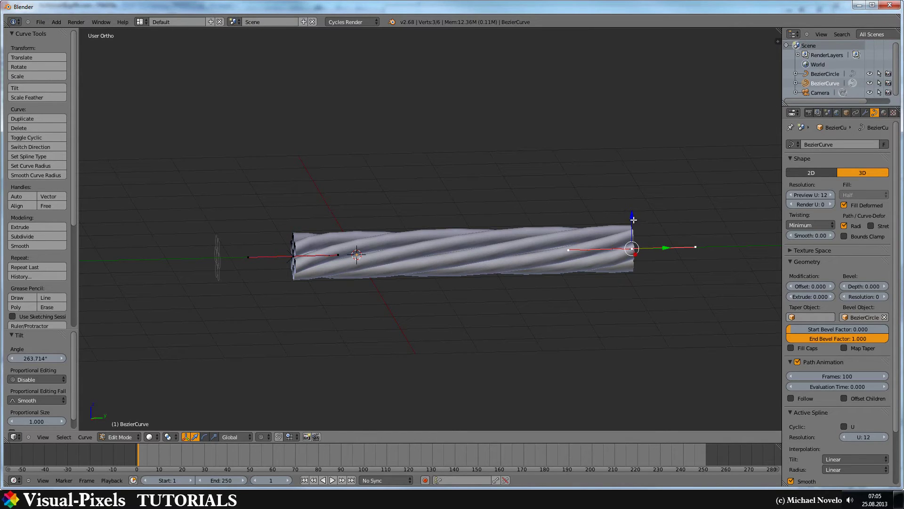
key("ctrl+t")
key("Escape")
Step: Subdivide the whole curve and raise the new middle point to bend the cable upward
key("a")
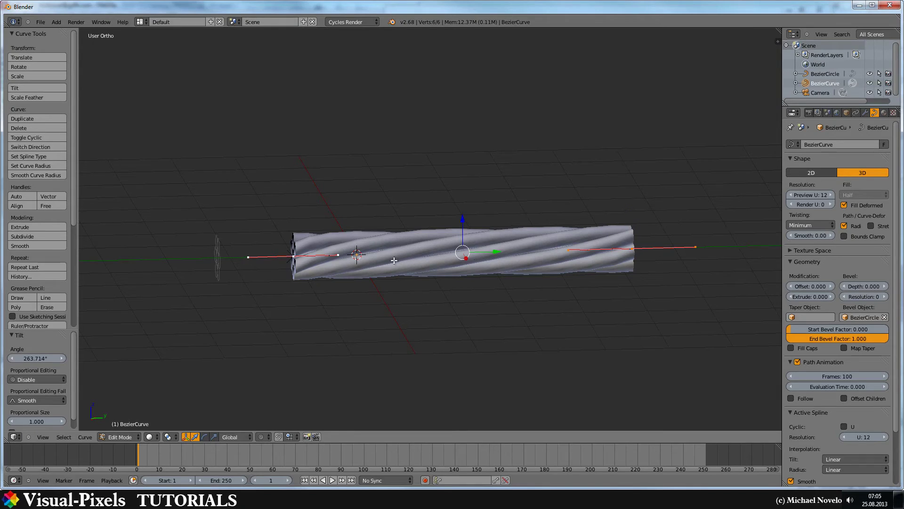
key("w")
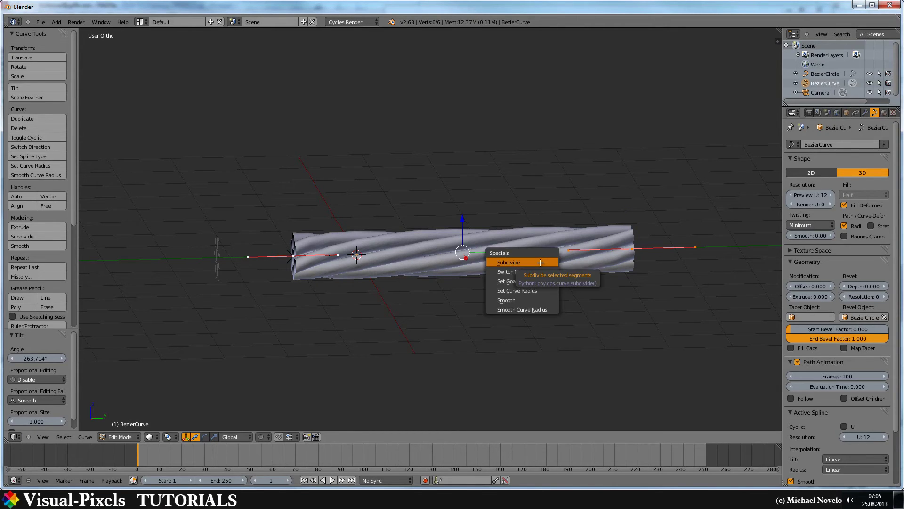
left_click(545, 263)
right_click(455, 251)
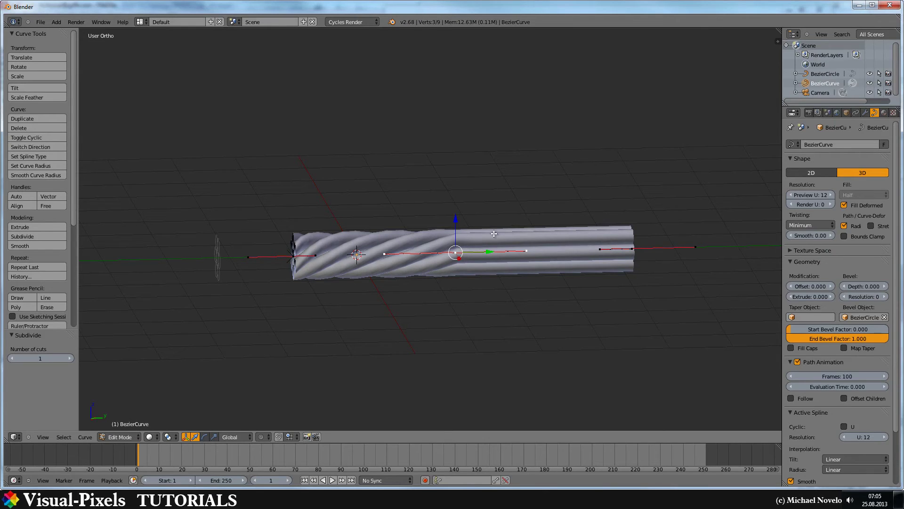
middle_click_drag(495, 234, 494, 245)
left_click_drag(458, 219, 458, 202)
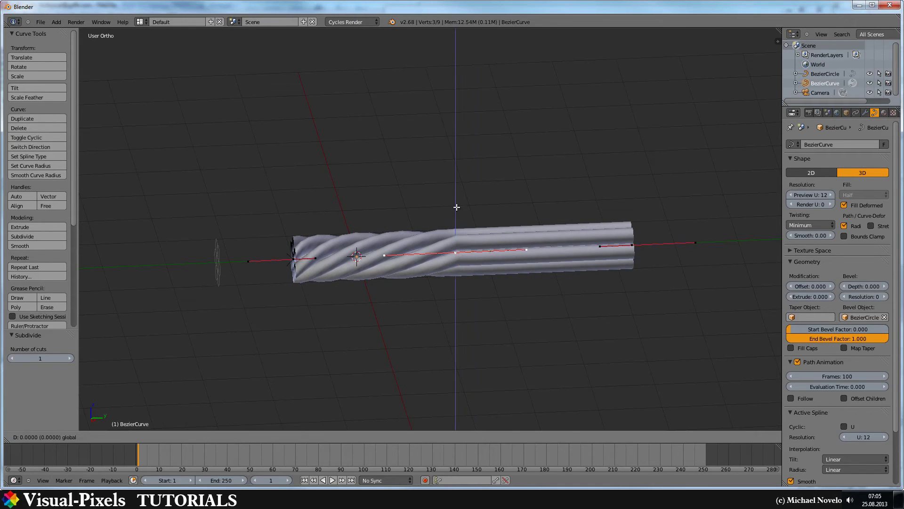
mouse_move(458, 201)
middle_mouse_down()
mouse_move(642, 241)
mouse_move(671, 232)
middle_mouse_up()
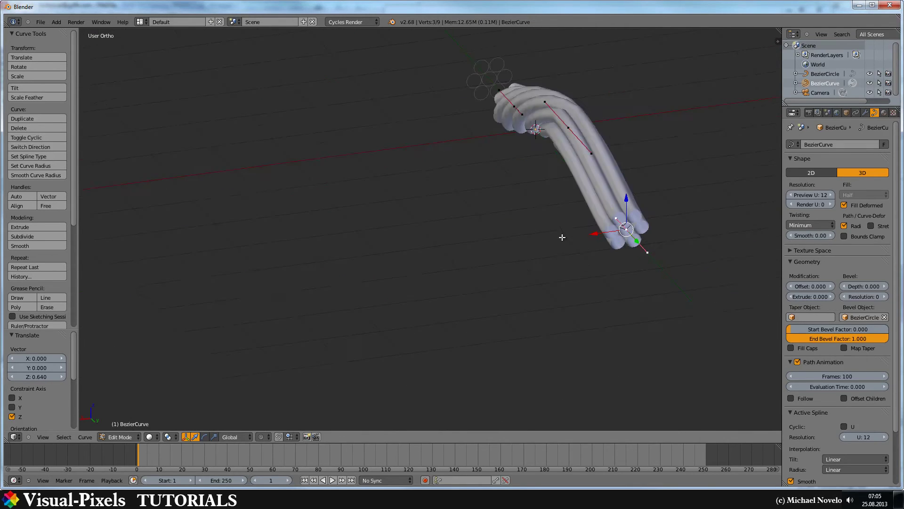
Step: Tilt the far end point to about -194° to twist the bent cable, then exit Edit Mode
key("ctrl+t")
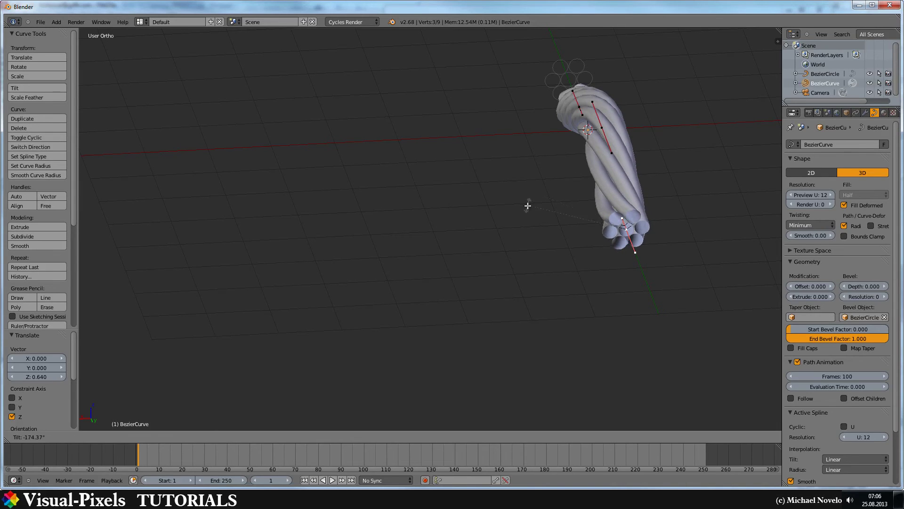
left_click(520, 233)
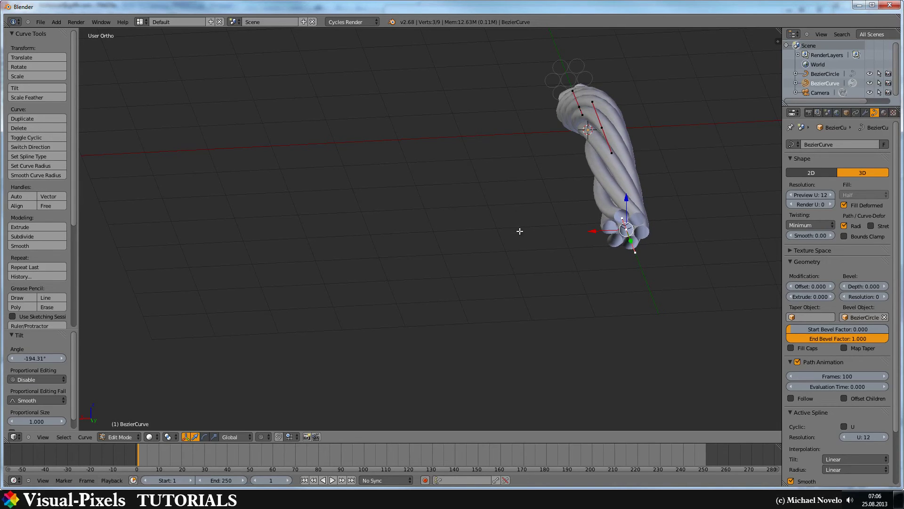
mouse_move(547, 154)
middle_mouse_down()
mouse_move(517, 272)
mouse_move(491, 295)
middle_mouse_up()
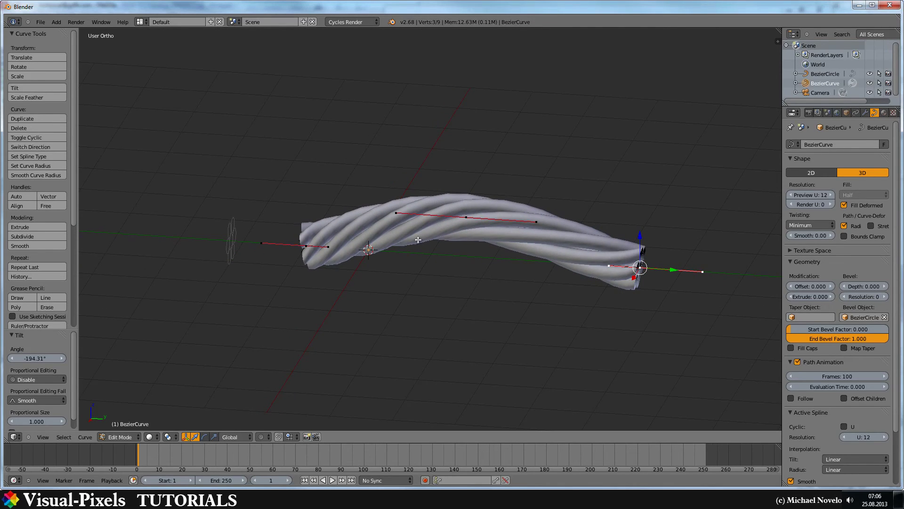
middle_click_drag(353, 236, 413, 290)
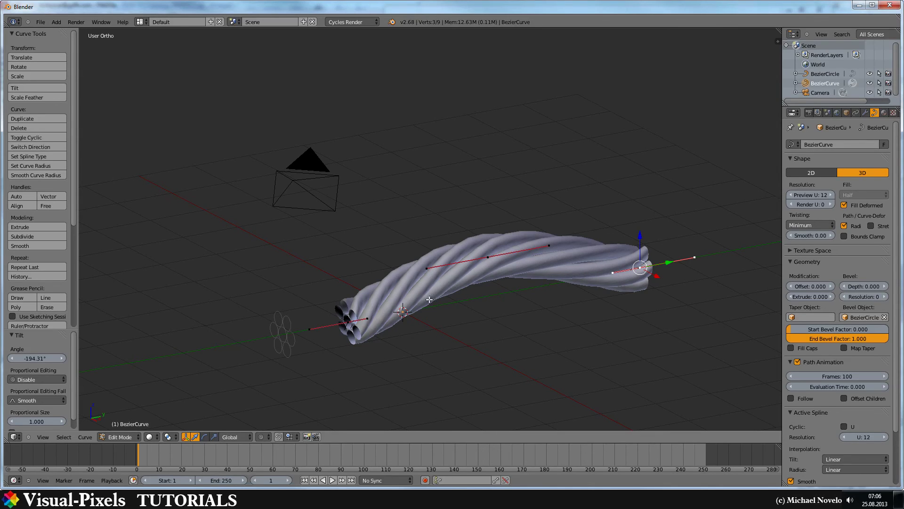
key("Tab")
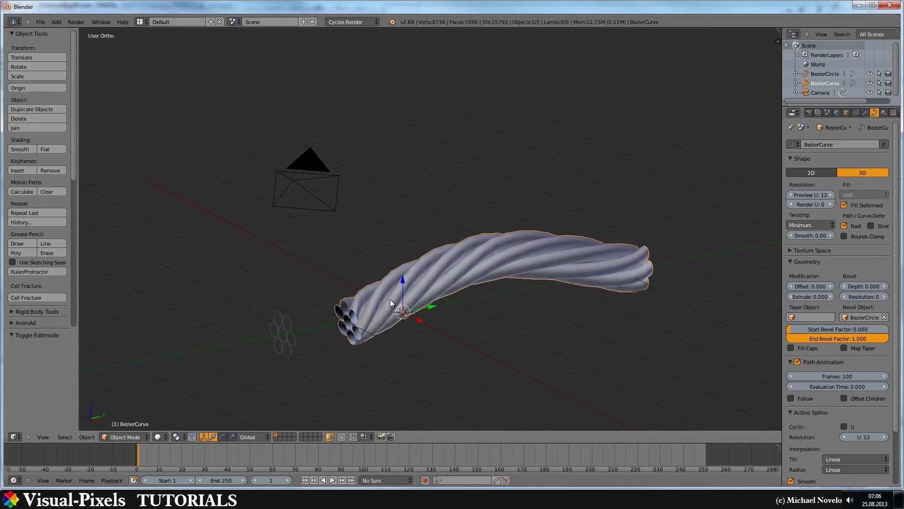
middle_click_drag(352, 317, 381, 338)
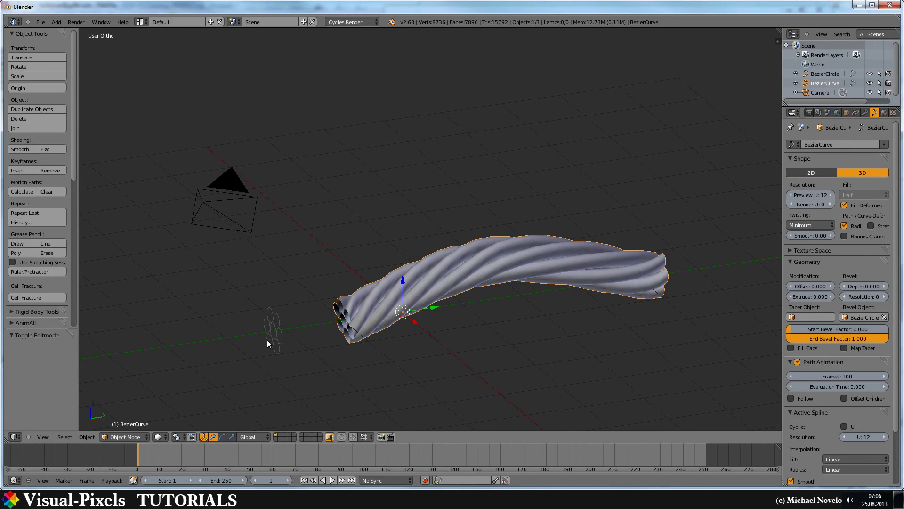
middle_click_drag(279, 334, 362, 326)
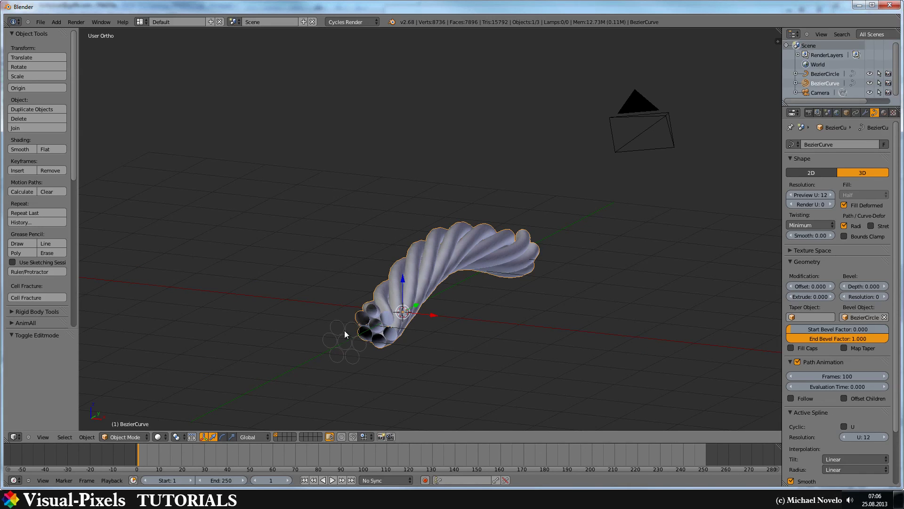
middle_click_drag(417, 307, 443, 288)
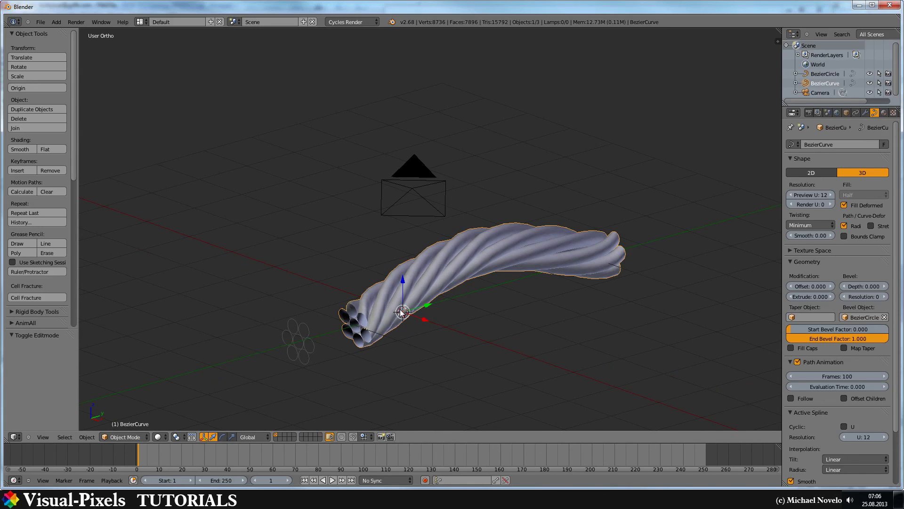